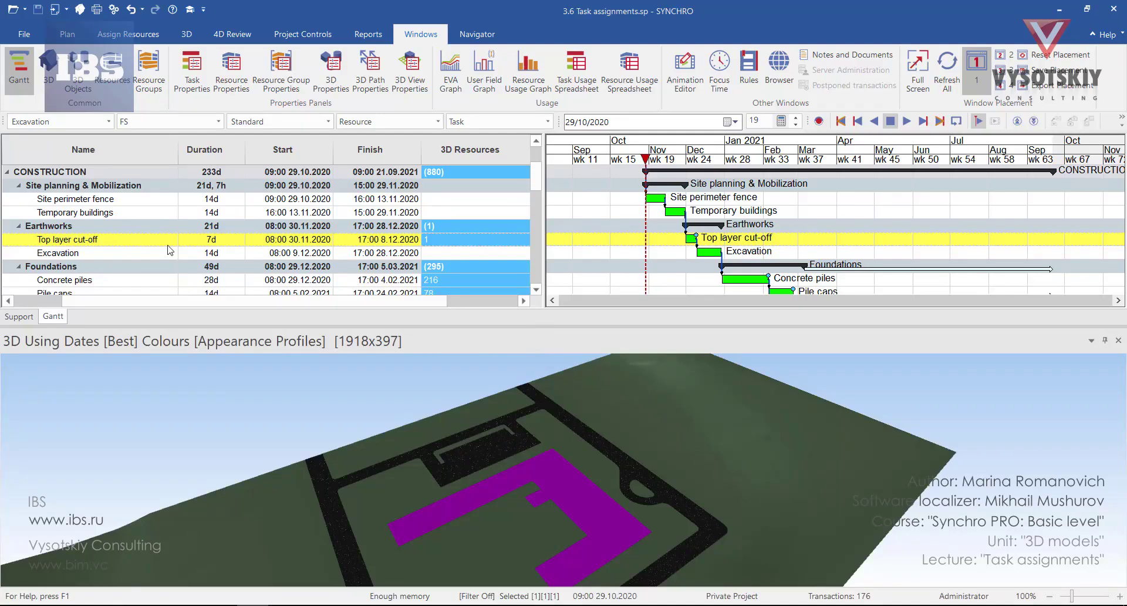
# Unassign all resources from the Top layer cut-off task and move the focus time to the project end, 21/09/2021
pyautogui.rightClick(120, 243)
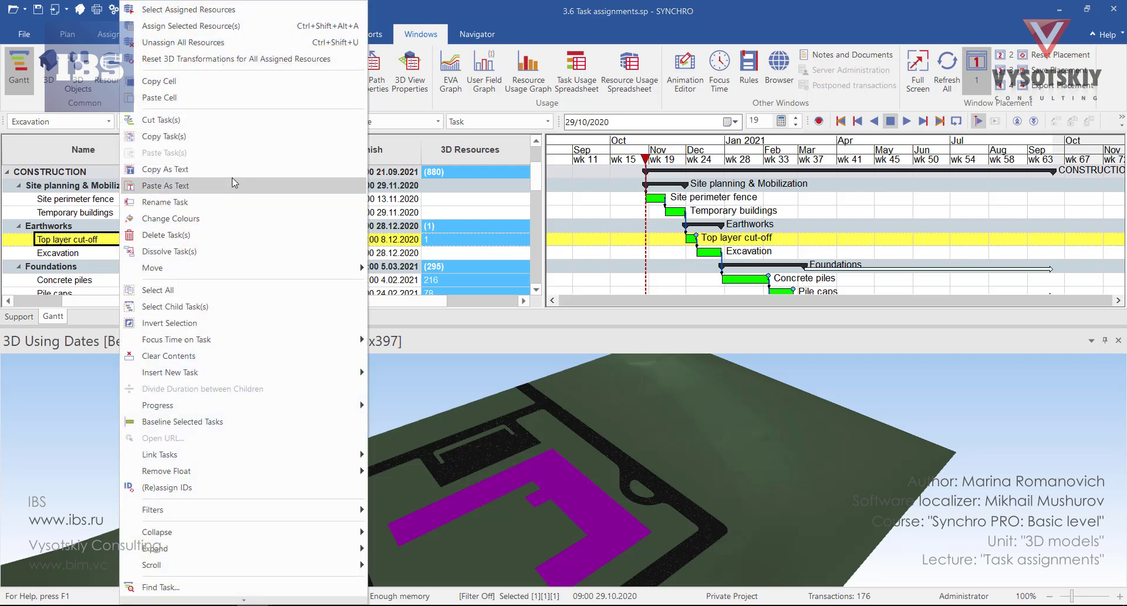
pyautogui.click(254, 43)
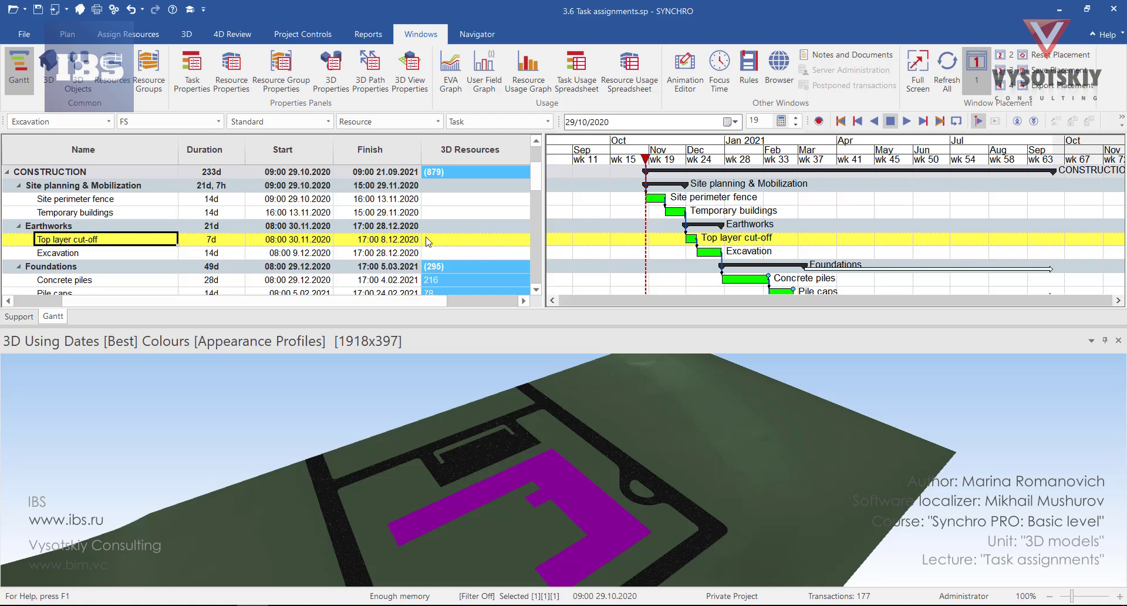
pyautogui.click(687, 157)
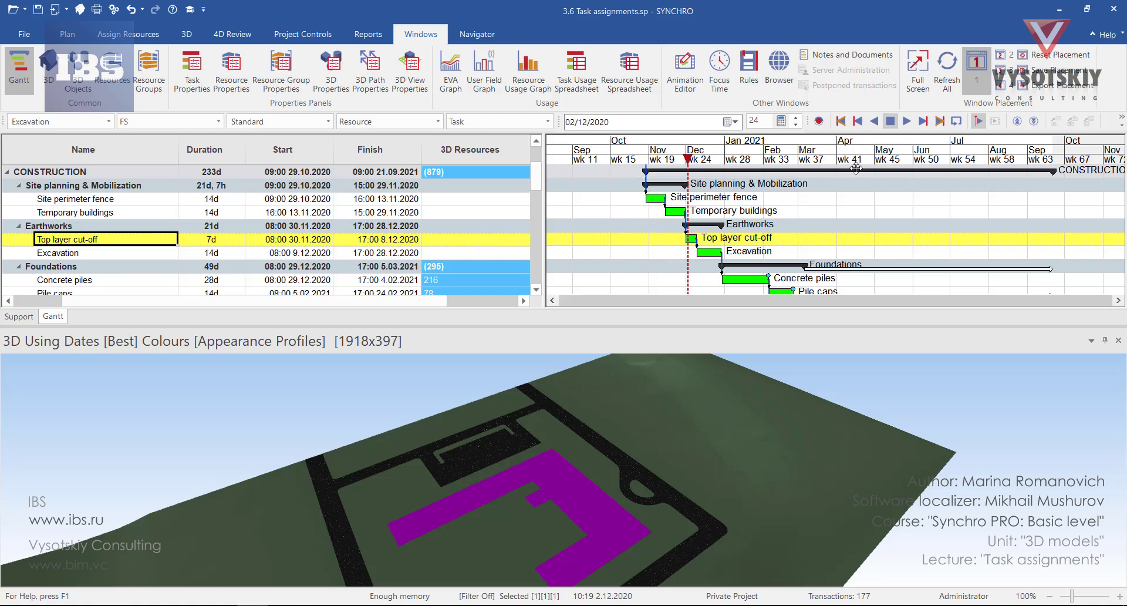
pyautogui.click(941, 122)
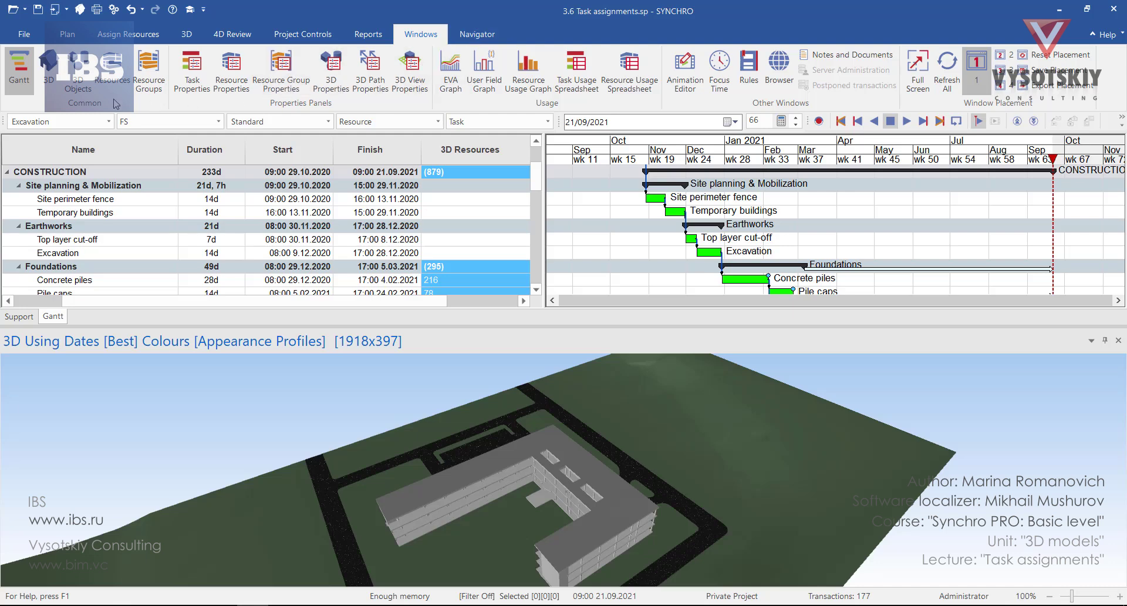
# Show the 3D Objects window and collapse the expanded element categories of 00.Model file.dwfx down to Topography
pyautogui.click(82, 82)
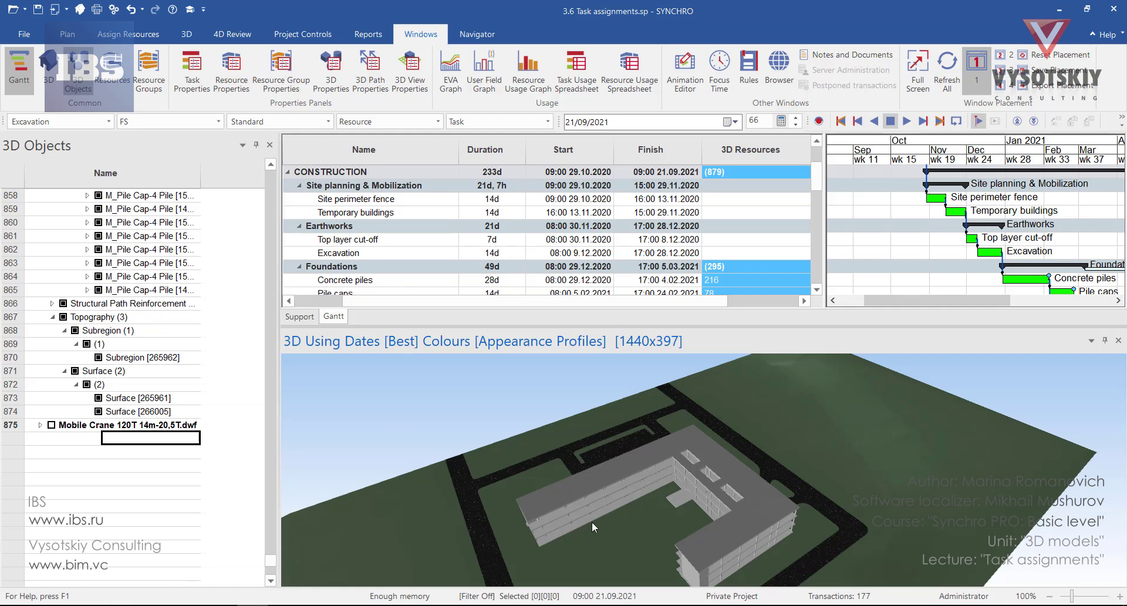
pyautogui.moveTo(647, 535); pyautogui.dragTo(623, 508)
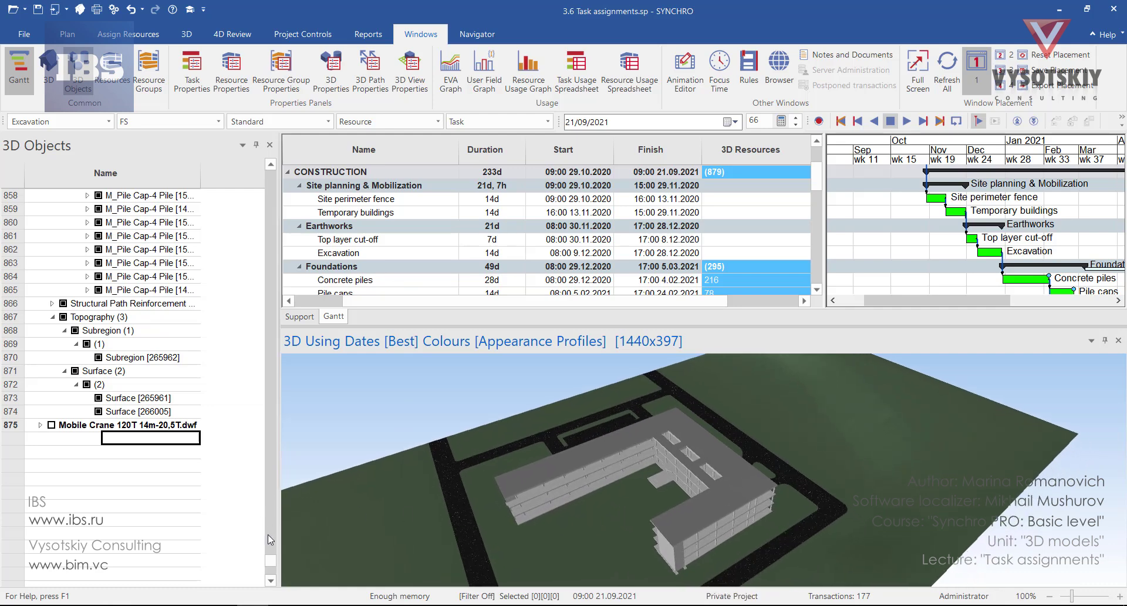
pyautogui.moveTo(271, 560); pyautogui.dragTo(270, 177)
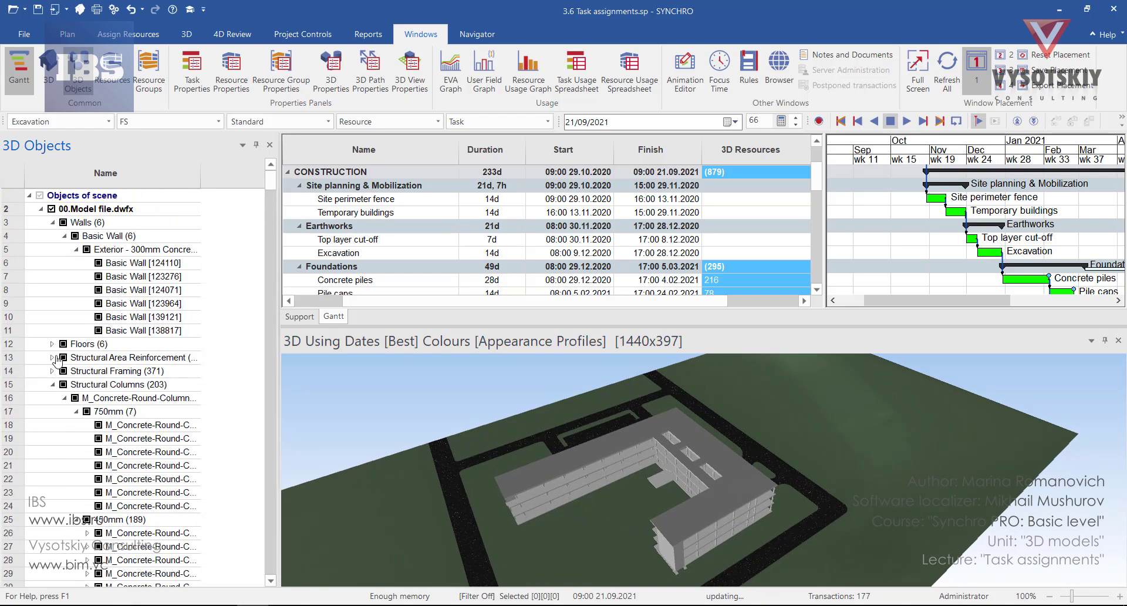
pyautogui.click(52, 222)
pyautogui.click(52, 276)
pyautogui.click(52, 316)
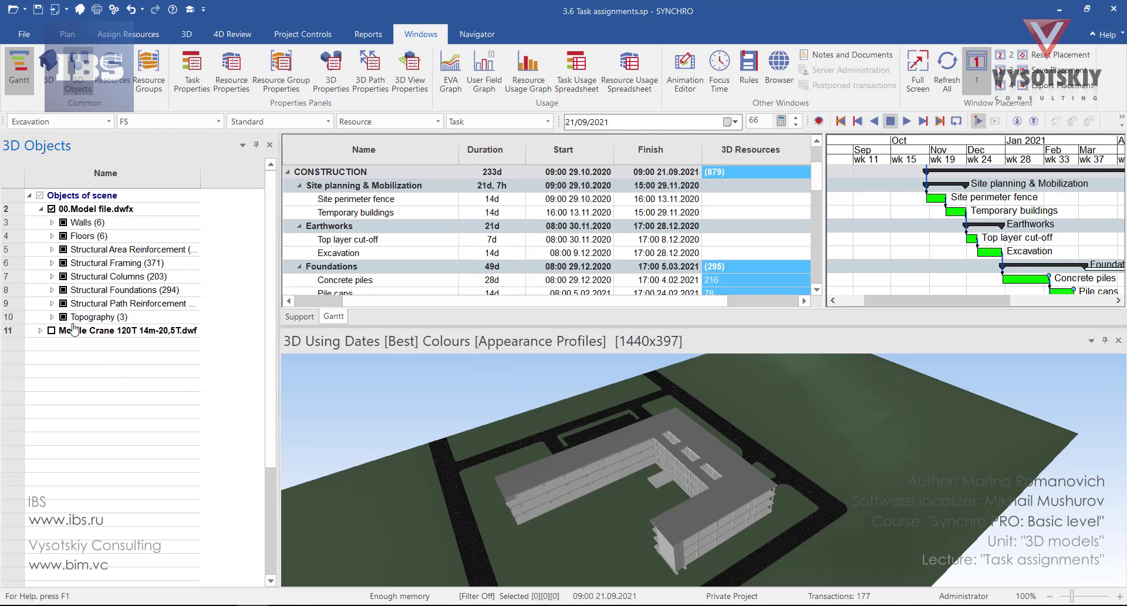
# Unload the Walls, Floors and Structural Area Reinforcement categories from the 3D scene
pyautogui.click(64, 222)
pyautogui.click(63, 236)
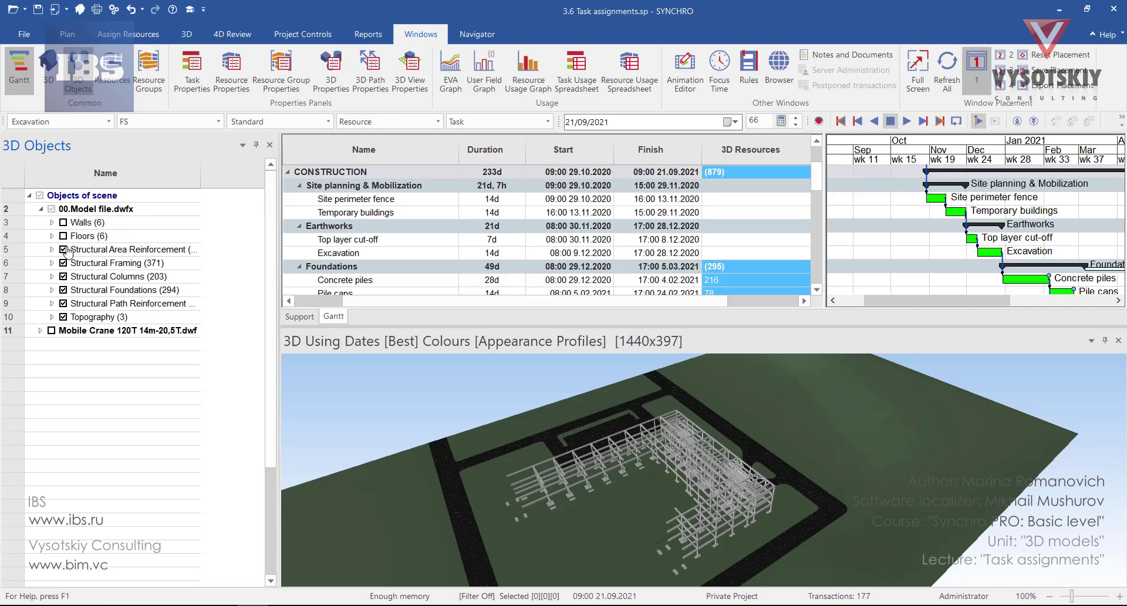
pyautogui.click(64, 249)
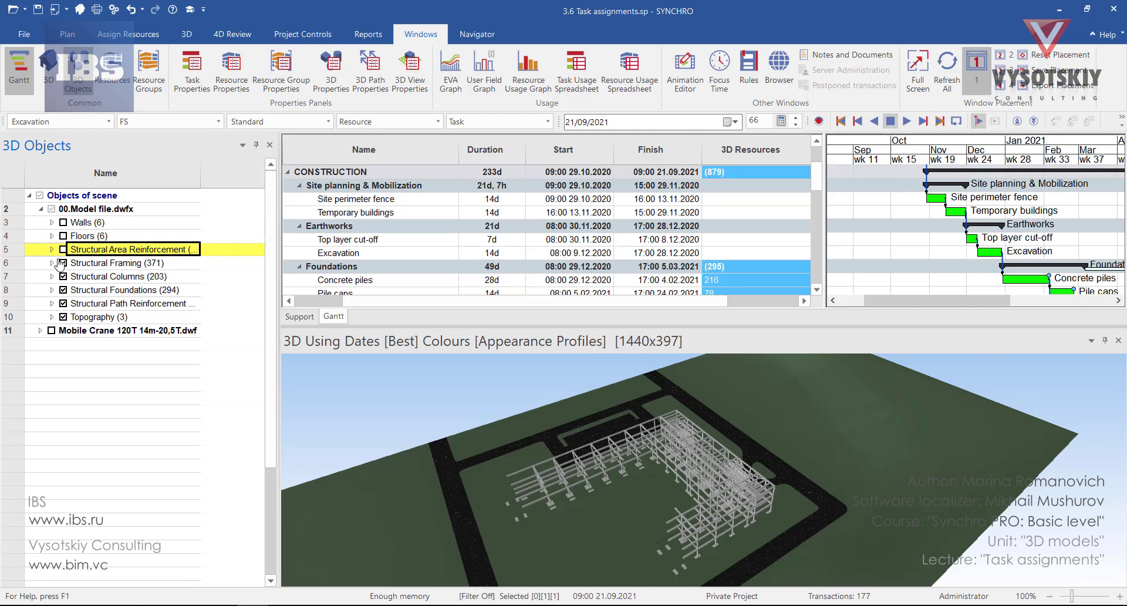
# Unload the Structural Framing, Structural Columns, Structural Foundations and Structural Path Reinforcement categories together, leaving Topography loaded
pyautogui.click(109, 265)
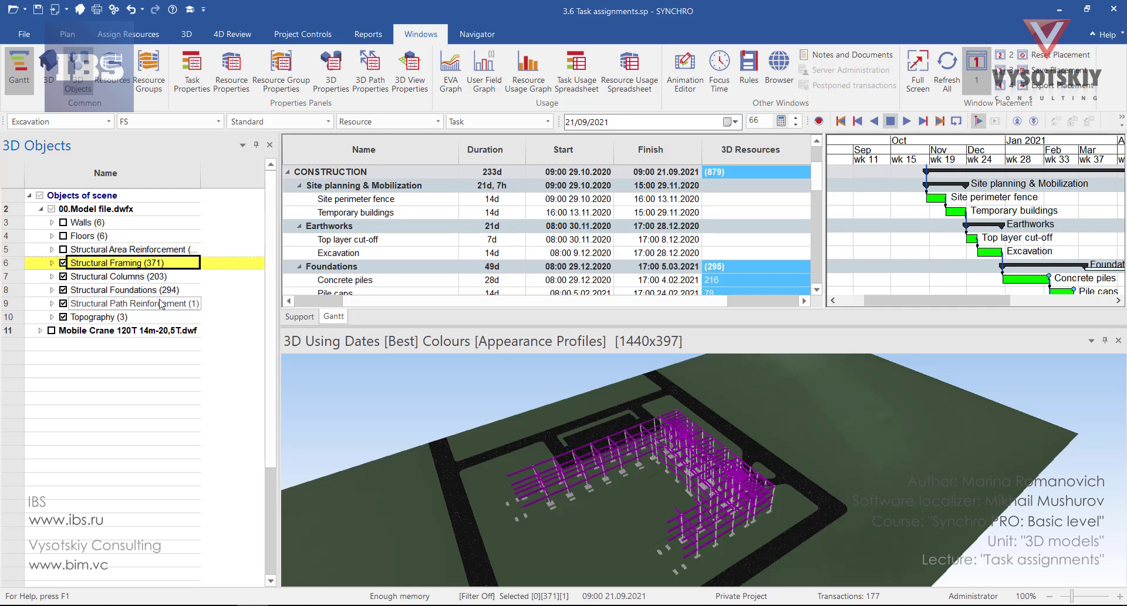
pyautogui.keyDown('shift'); pyautogui.click(162, 303); pyautogui.keyUp('shift')
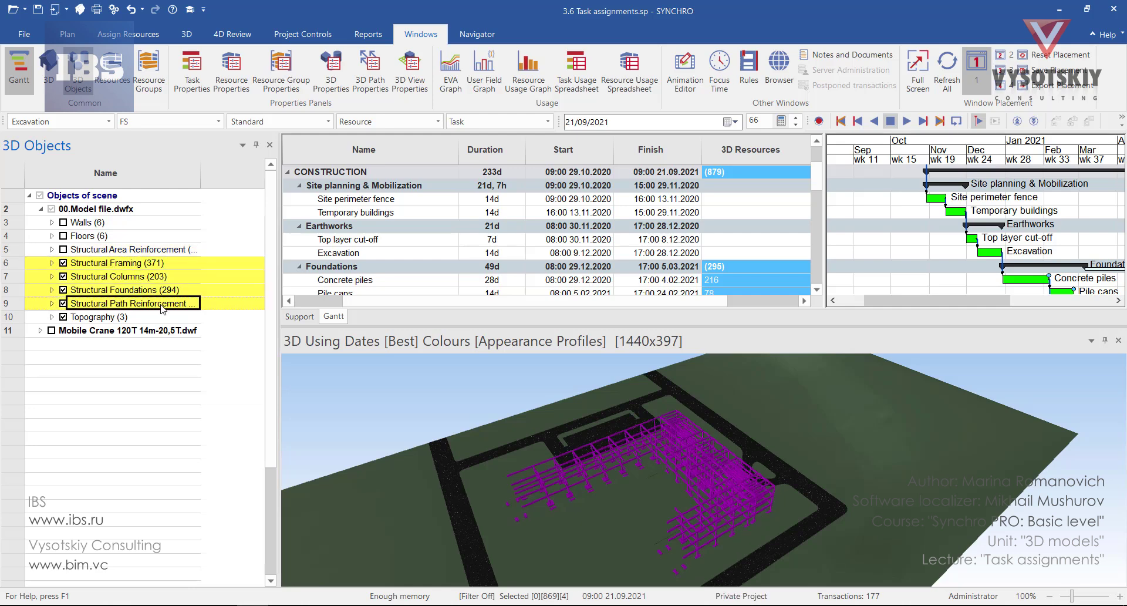
pyautogui.rightClick(147, 276)
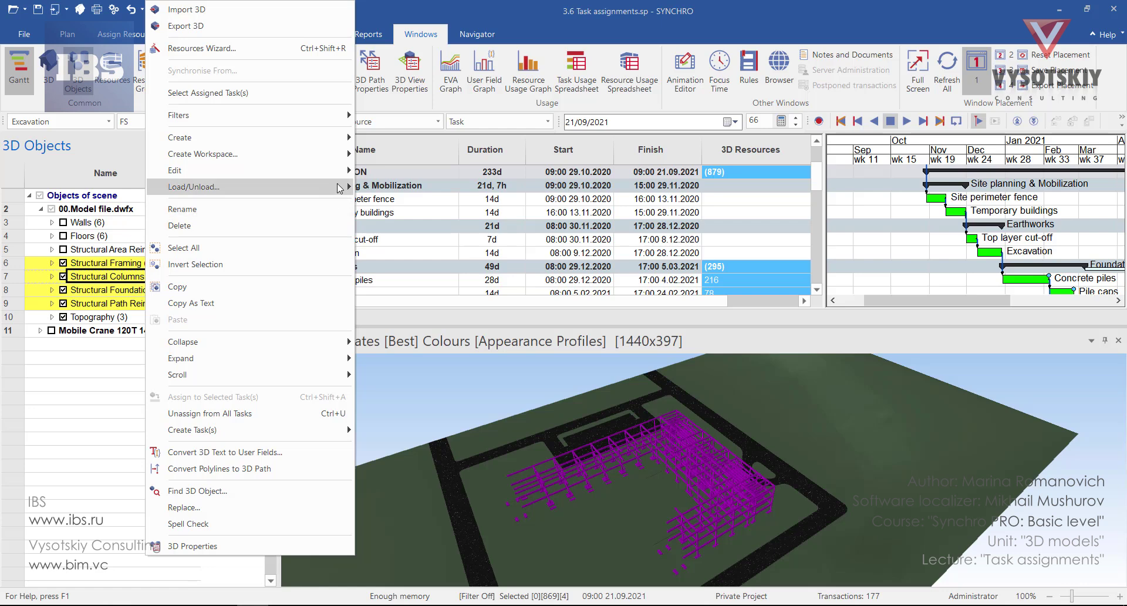
pyautogui.moveTo(340, 188)
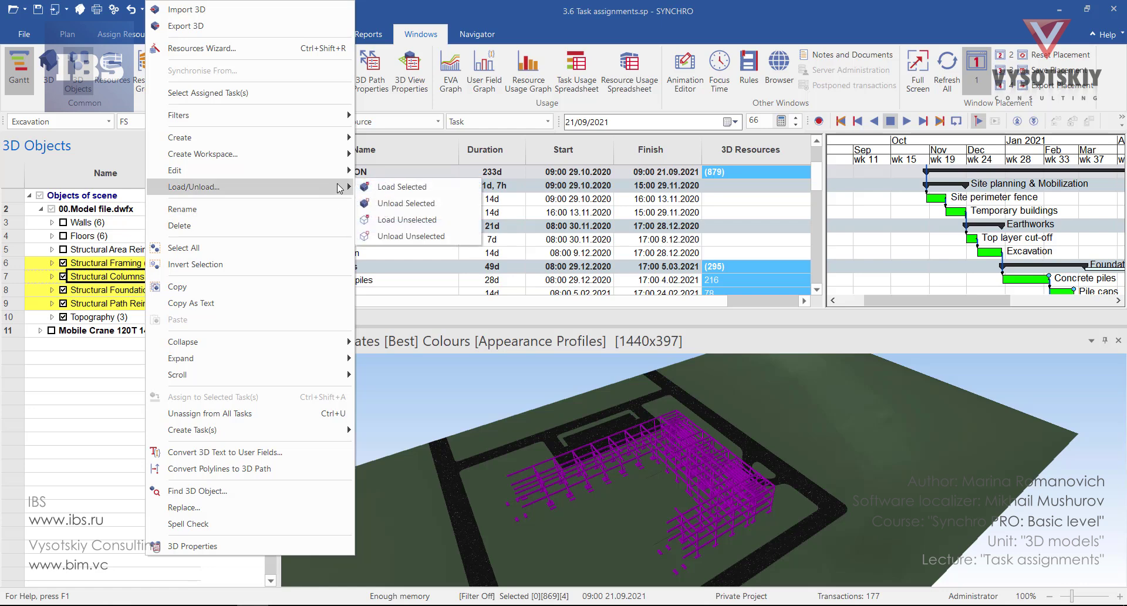
pyautogui.click(415, 203)
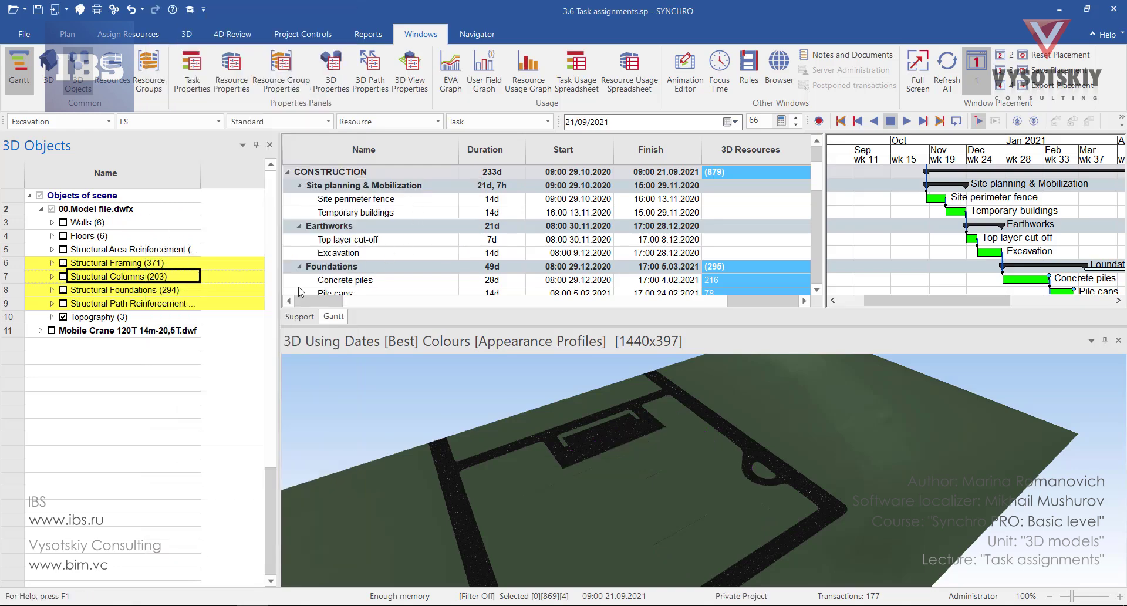
# Expand Topography and select the building-footprint surface, Surface [266005]
pyautogui.click(51, 317)
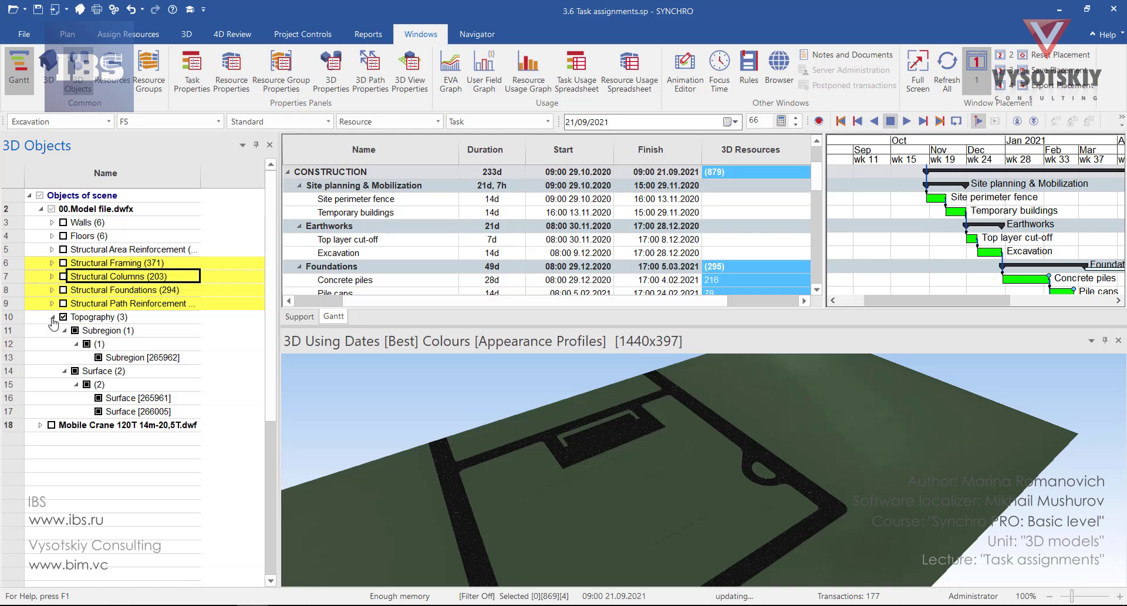
pyautogui.click(117, 357)
pyautogui.click(125, 398)
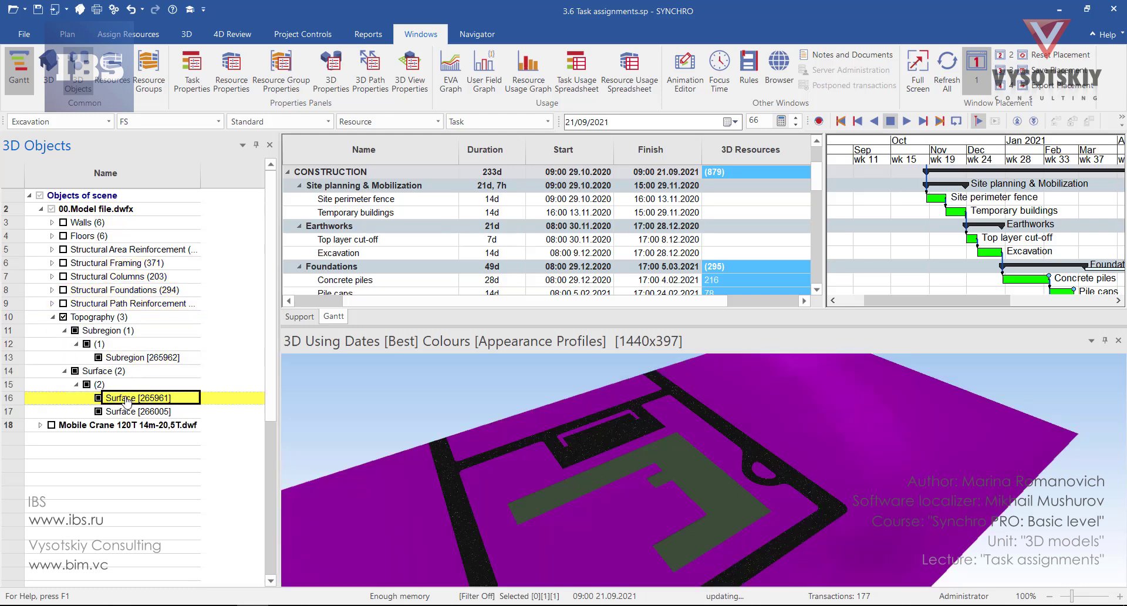
pyautogui.click(135, 412)
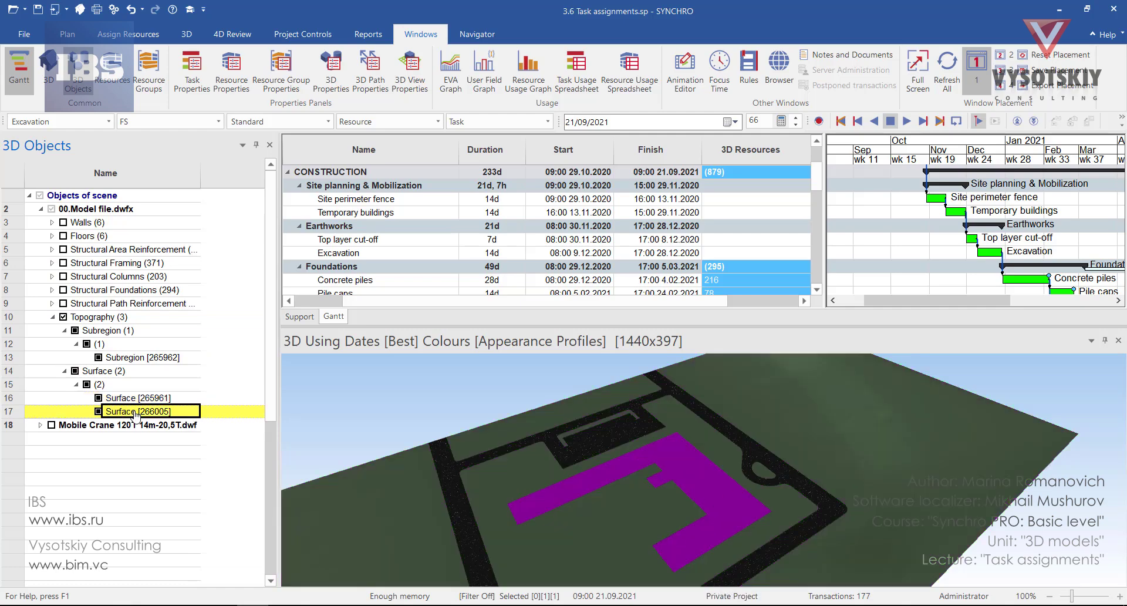
pyautogui.scroll(-1, 135, 412)
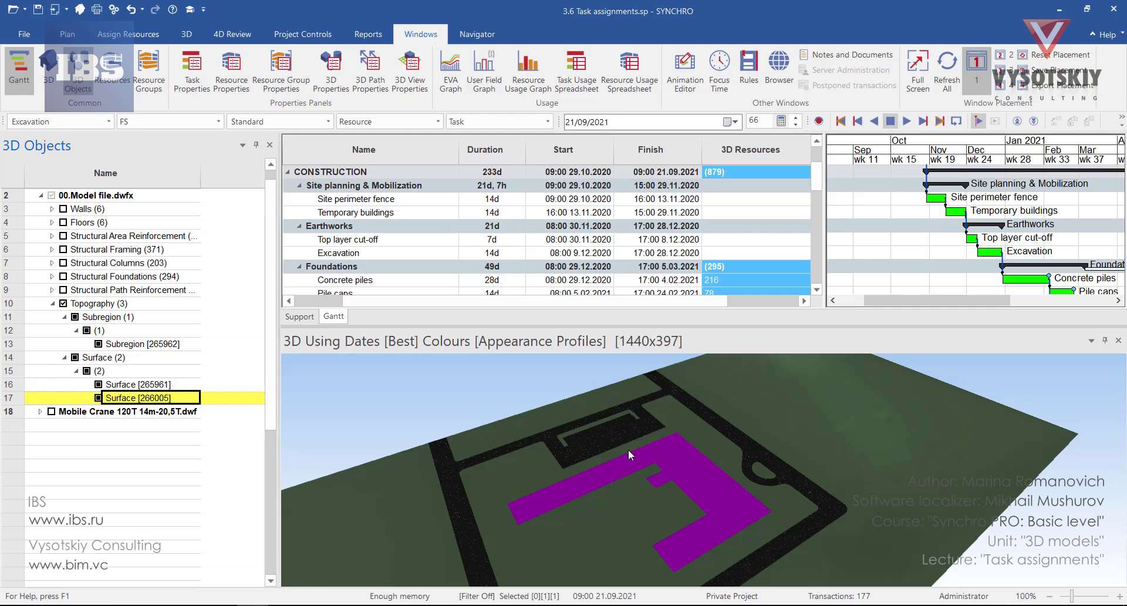
# Choose Excavation as the default resource appearance profile
pyautogui.click(478, 35)
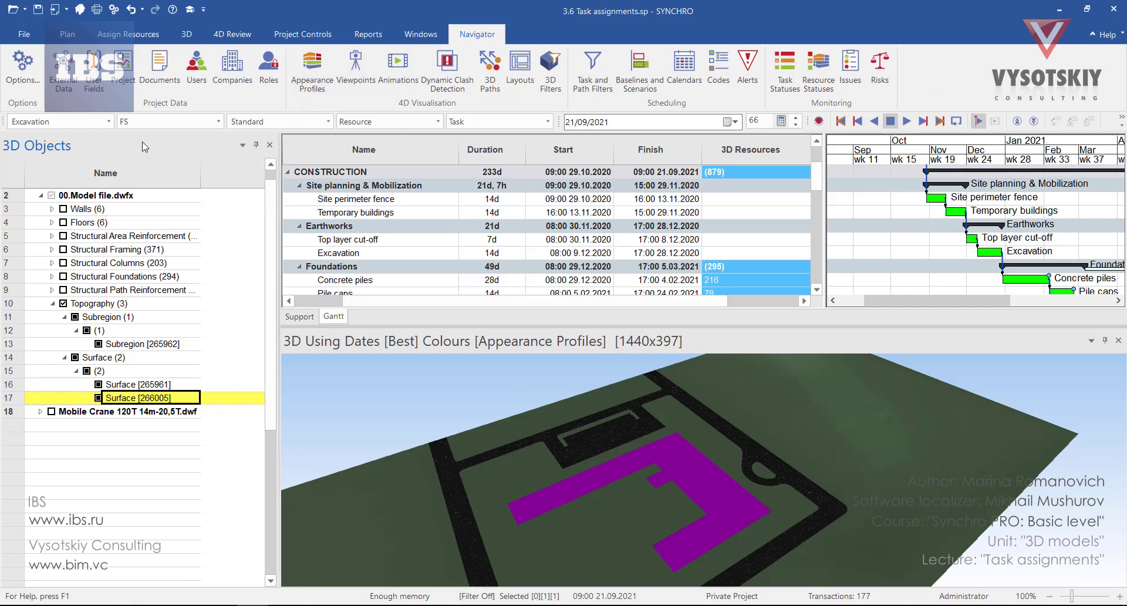
pyautogui.click(109, 122)
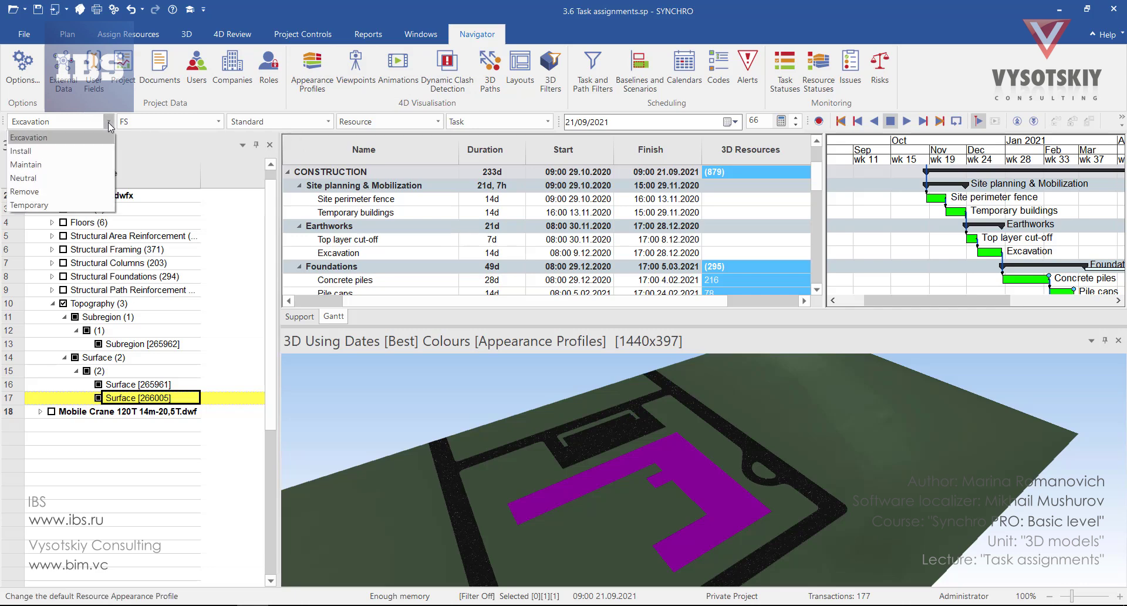
pyautogui.click(41, 140)
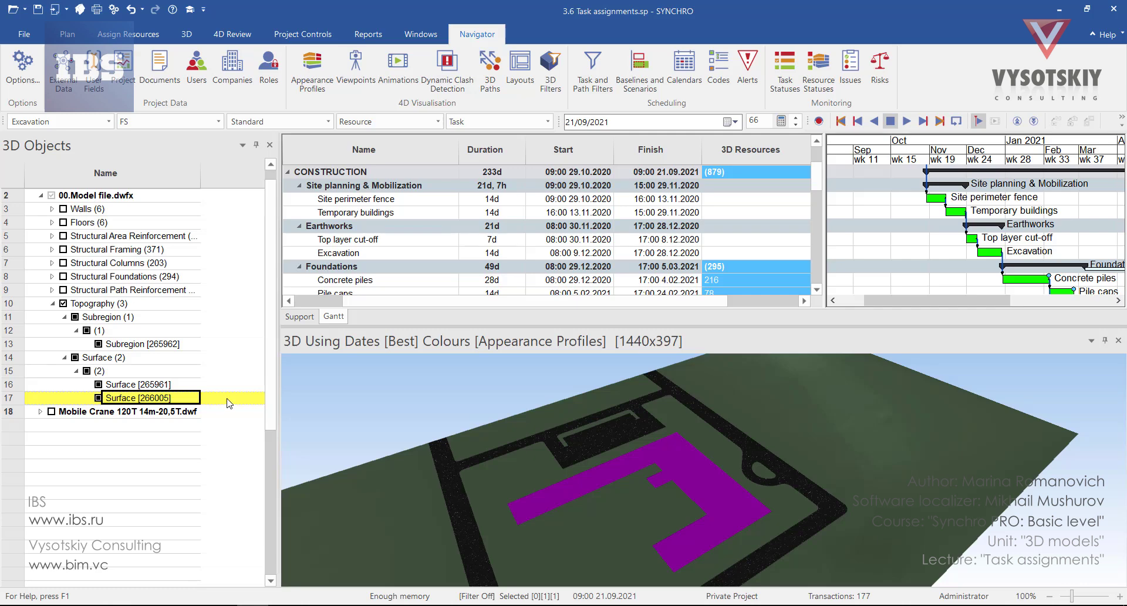
# Assign the selected footprint surface to the Top layer cut-off task from the 3D view, and undo the assignment
pyautogui.click(419, 242)
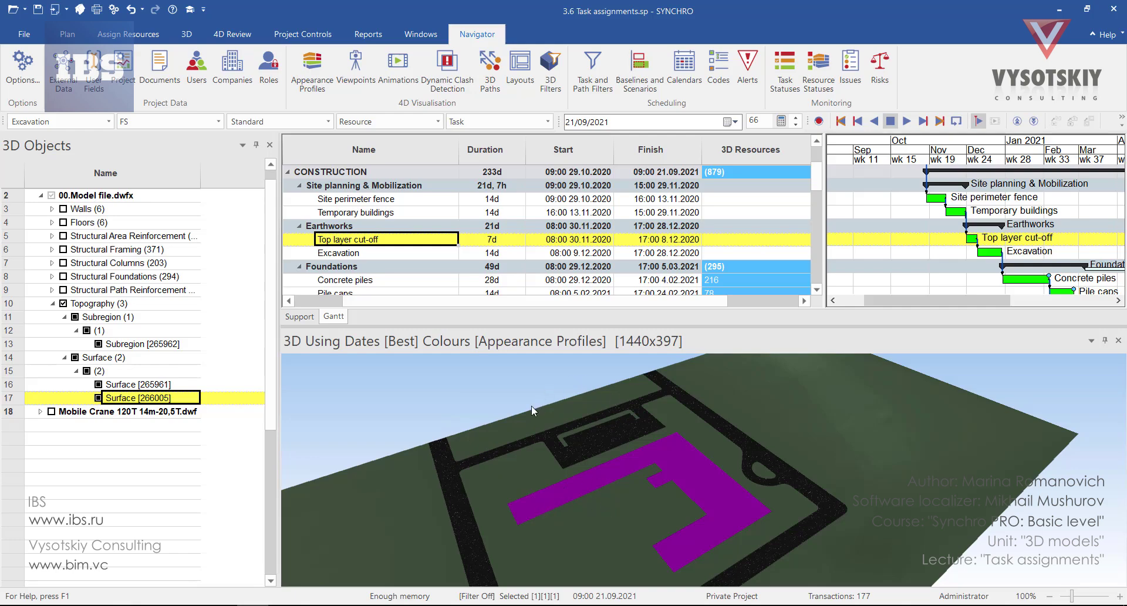
pyautogui.rightClick(482, 420)
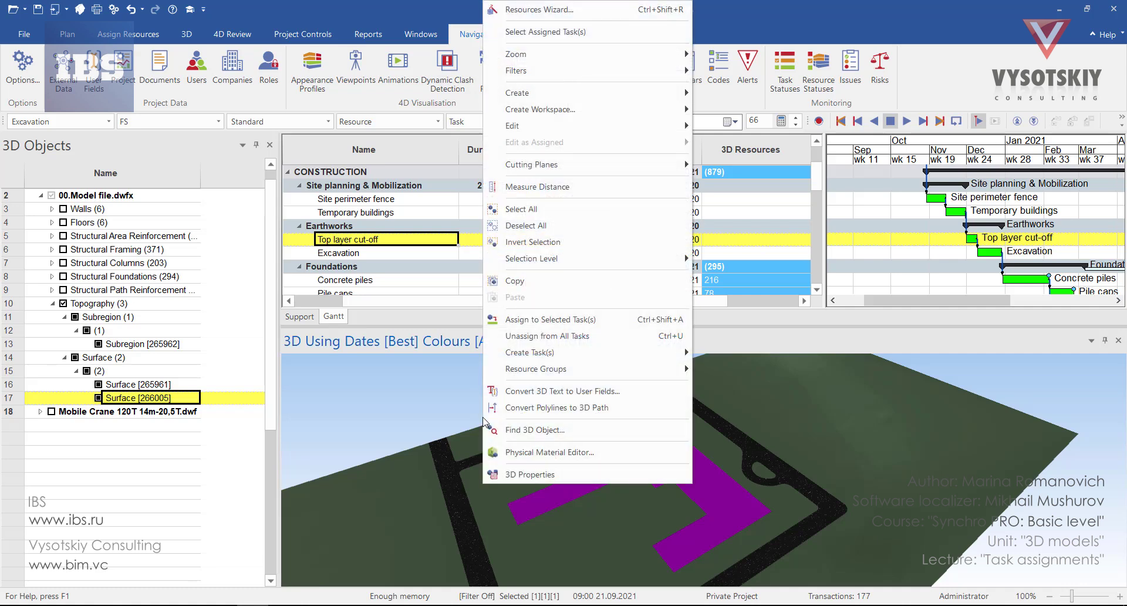
pyautogui.click(562, 322)
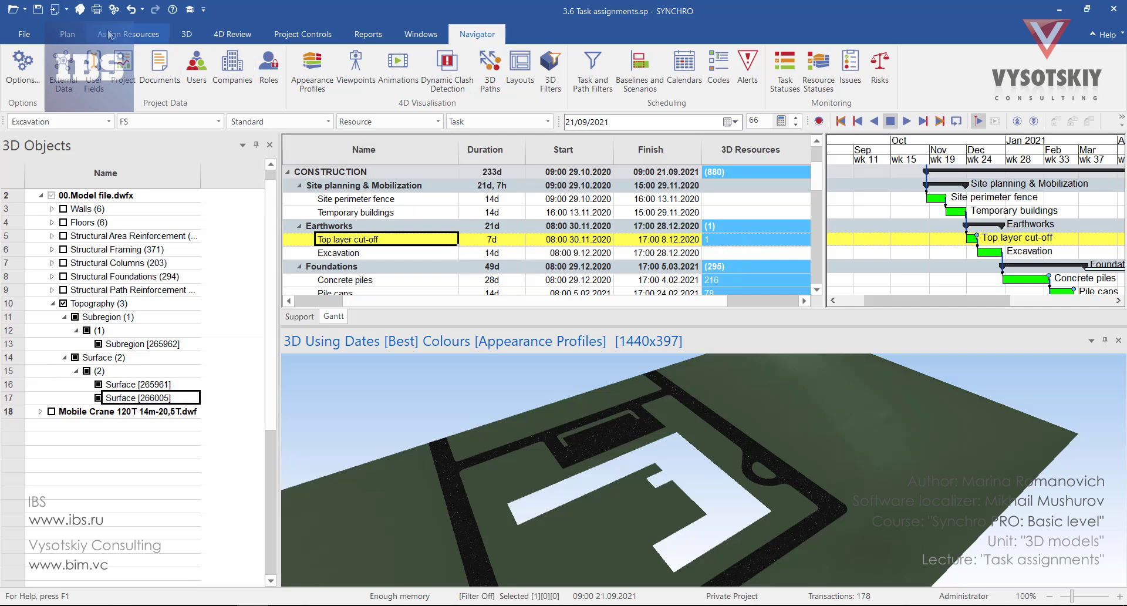
pyautogui.click(130, 10)
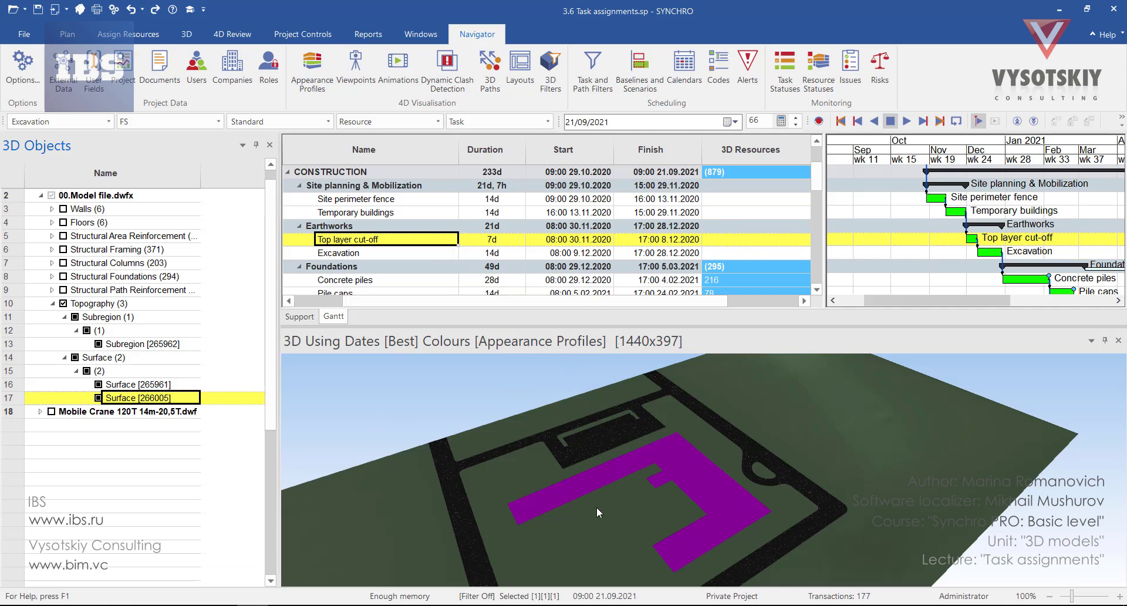
# Assign the footprint surface directly from the 3D view onto the Top layer cut-off task
pyautogui.press('alt')
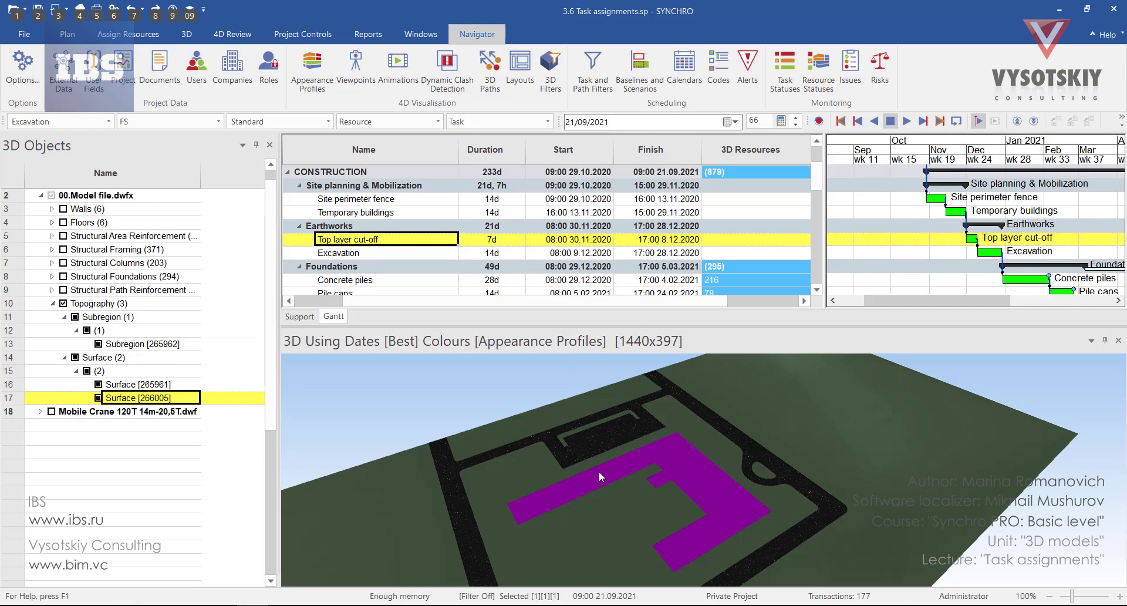
pyautogui.moveTo(603, 476); pyautogui.dragTo(435, 238)
pyautogui.press('alt')
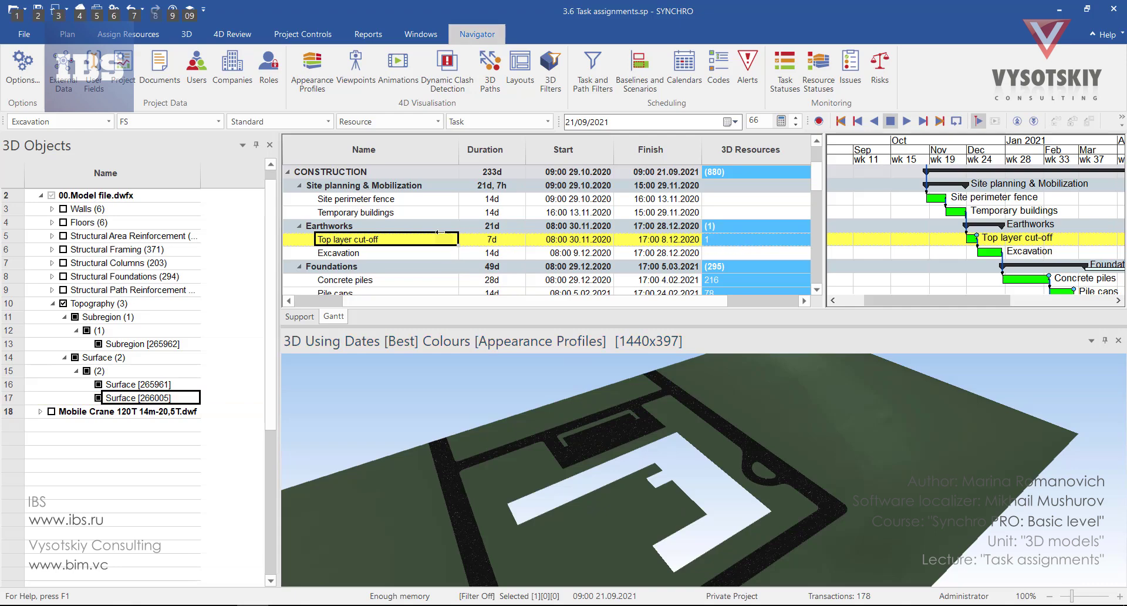
# Unassign all resources from the Top layer cut-off task
pyautogui.click(423, 238)
pyautogui.rightClick(424, 237)
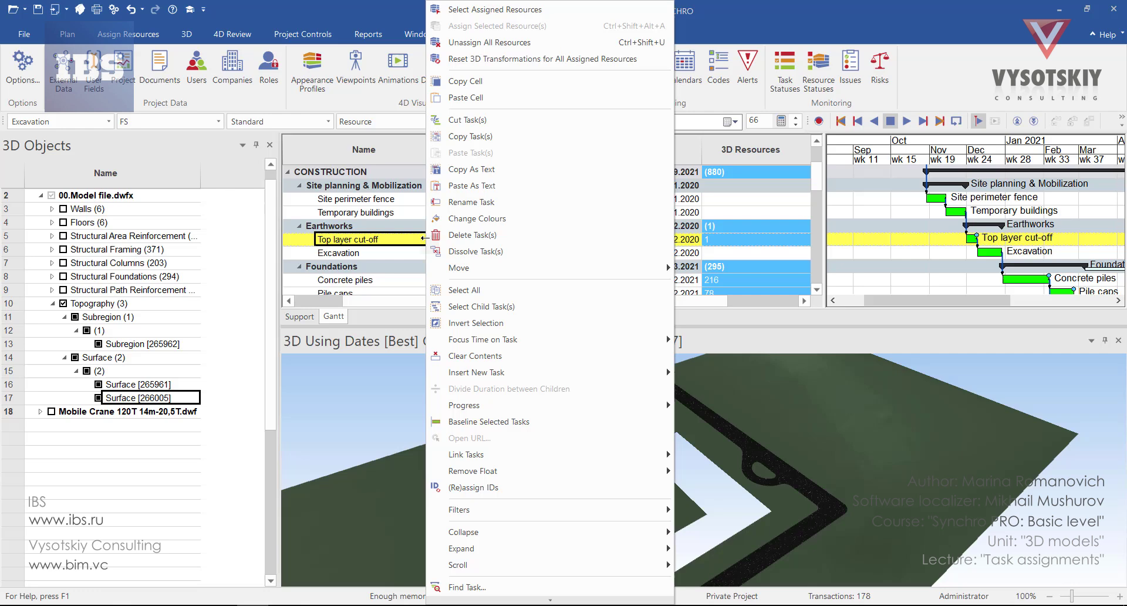
pyautogui.click(565, 42)
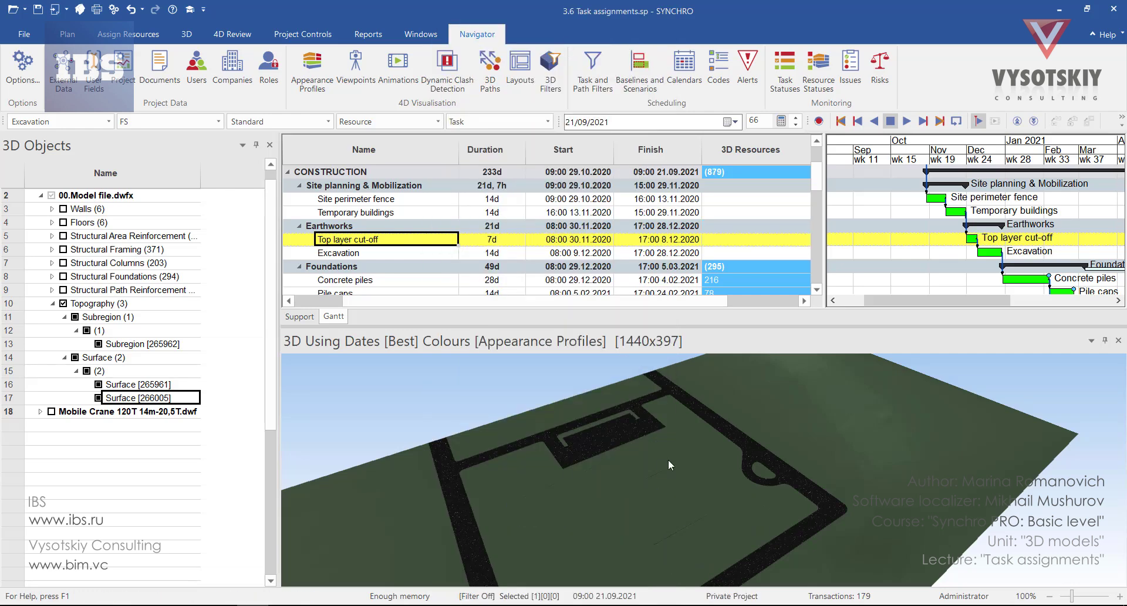
# Select the building-footprint surface in the model and assign it to the Top layer cut-off task from the 3D Objects list
pyautogui.click(675, 466)
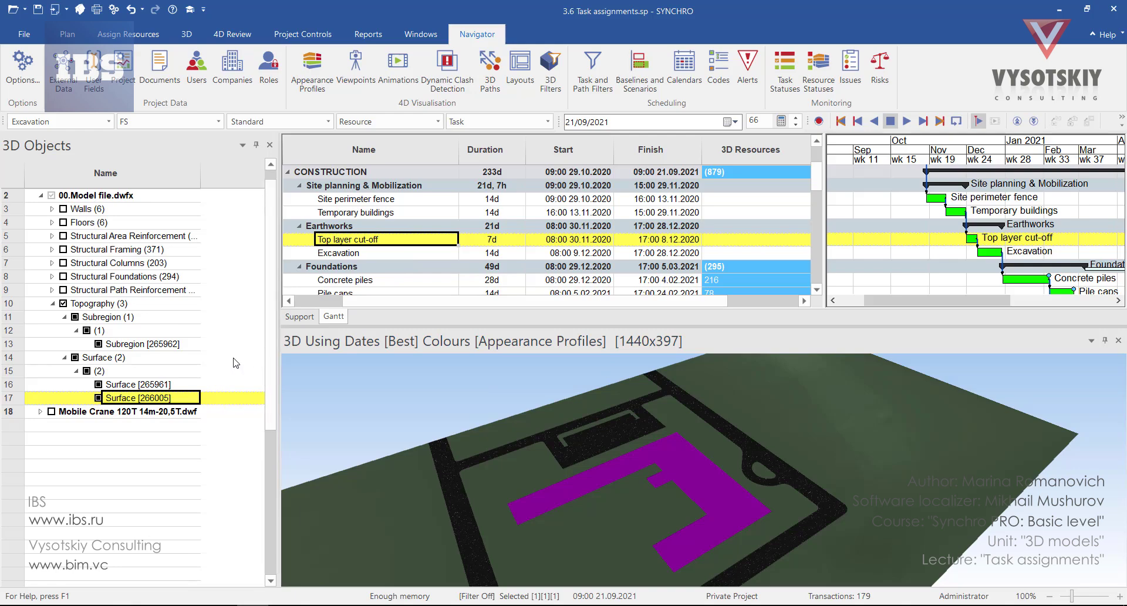
pyautogui.rightClick(217, 404)
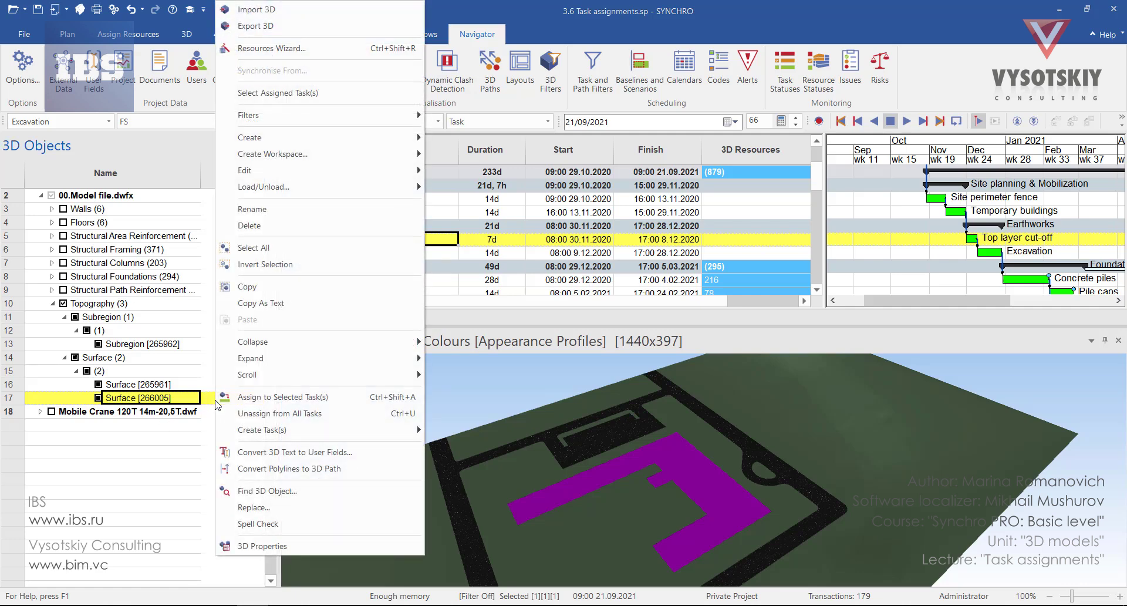
pyautogui.click(299, 397)
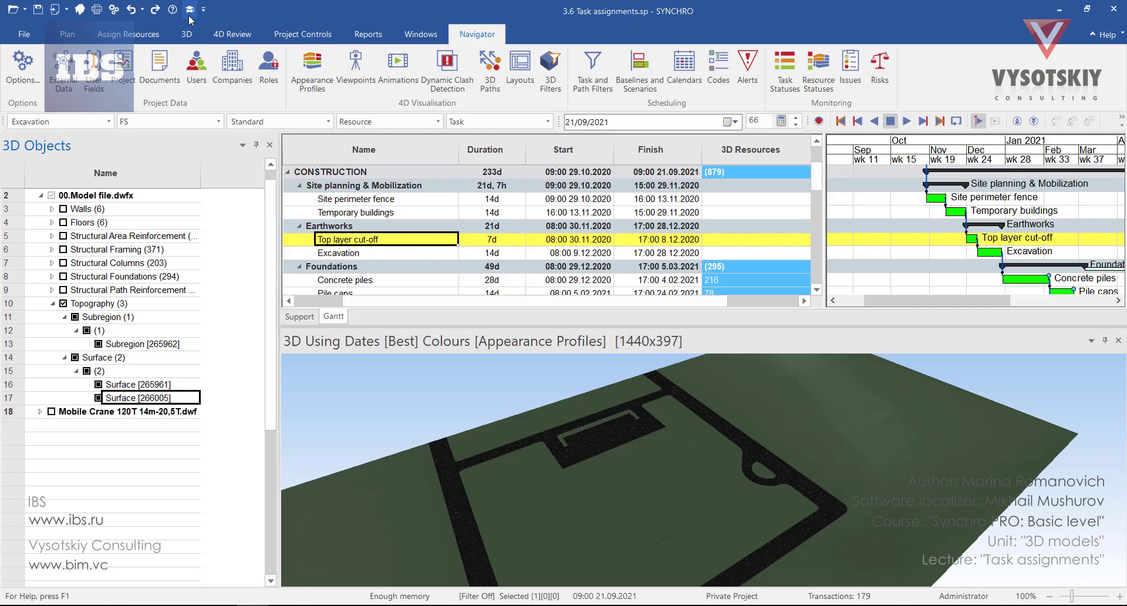
# Open the Resources list, select the building-footprint surface in the model, and assign Surface [266005] from the list to the Top layer cut-off task
pyautogui.click(420, 35)
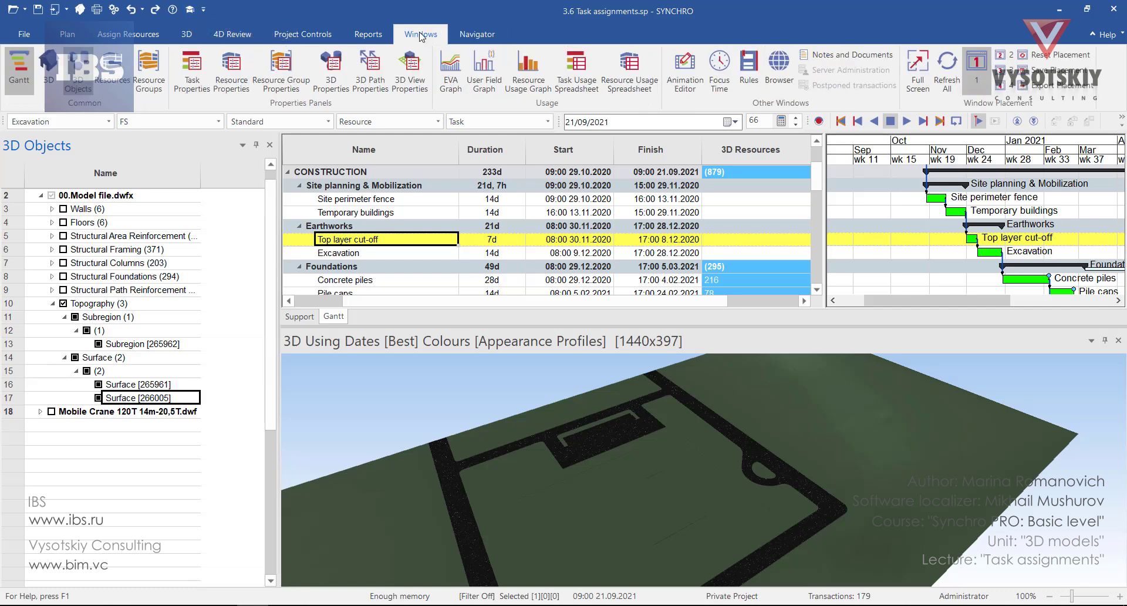
pyautogui.click(116, 67)
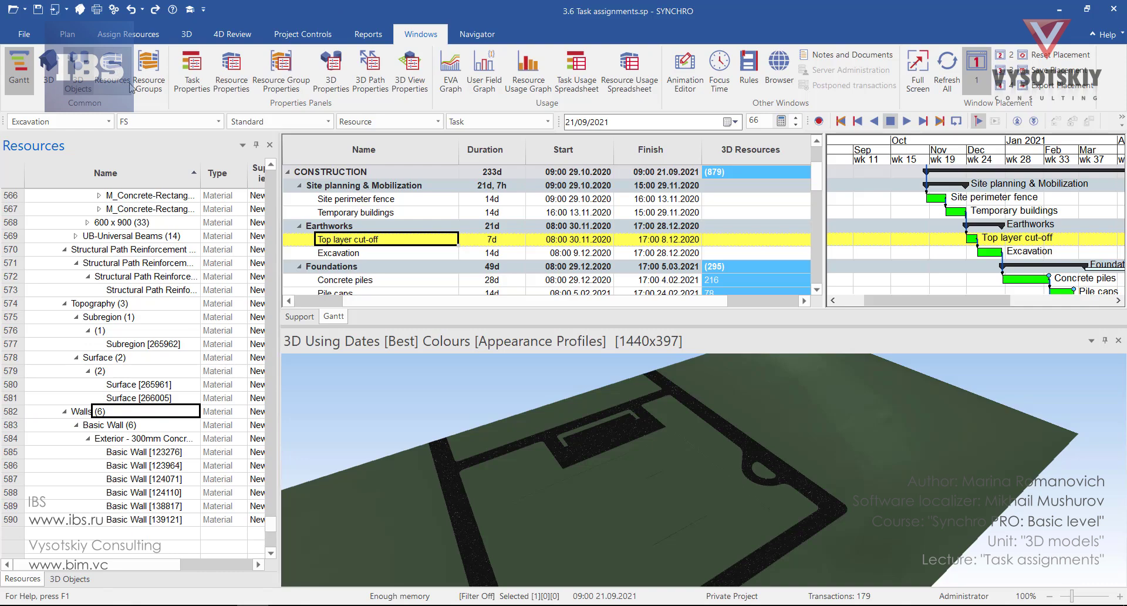
pyautogui.click(670, 463)
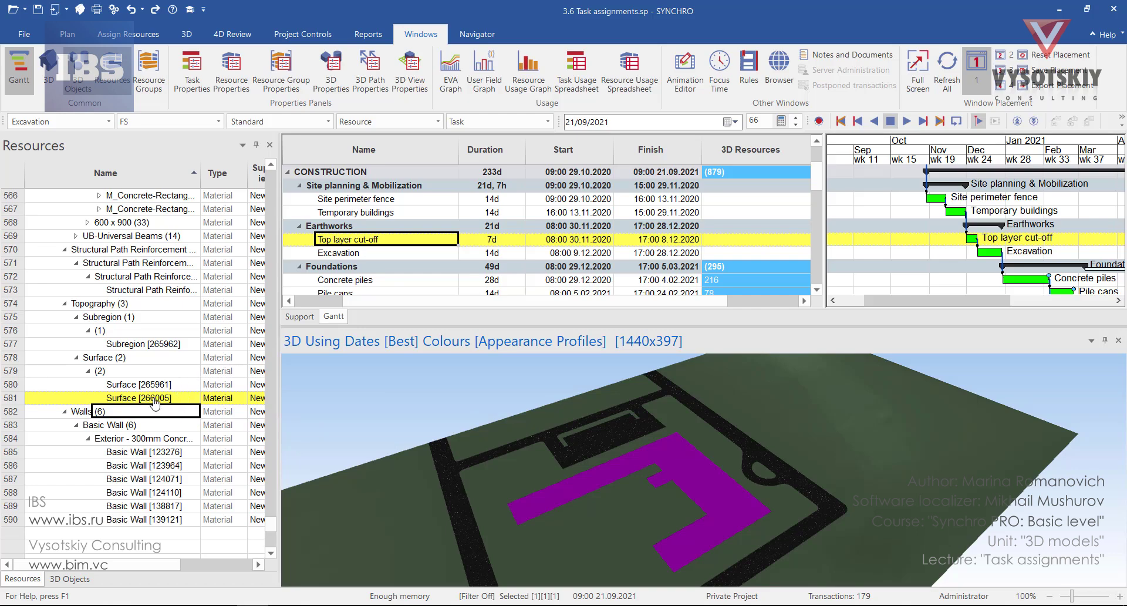
pyautogui.moveTo(153, 402); pyautogui.dragTo(182, 401)
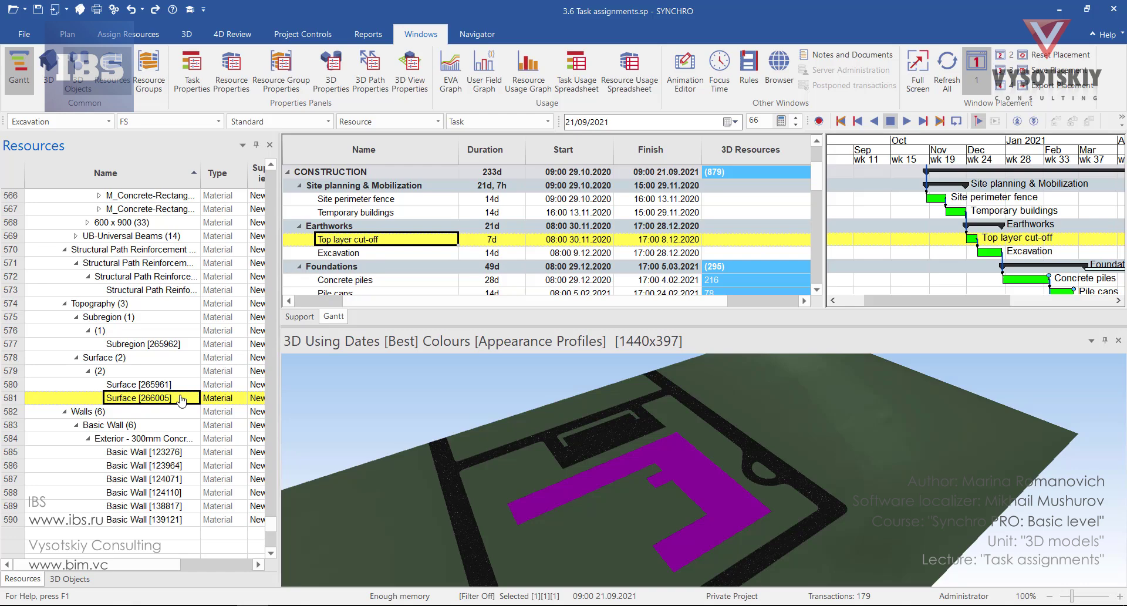
pyautogui.rightClick(182, 401)
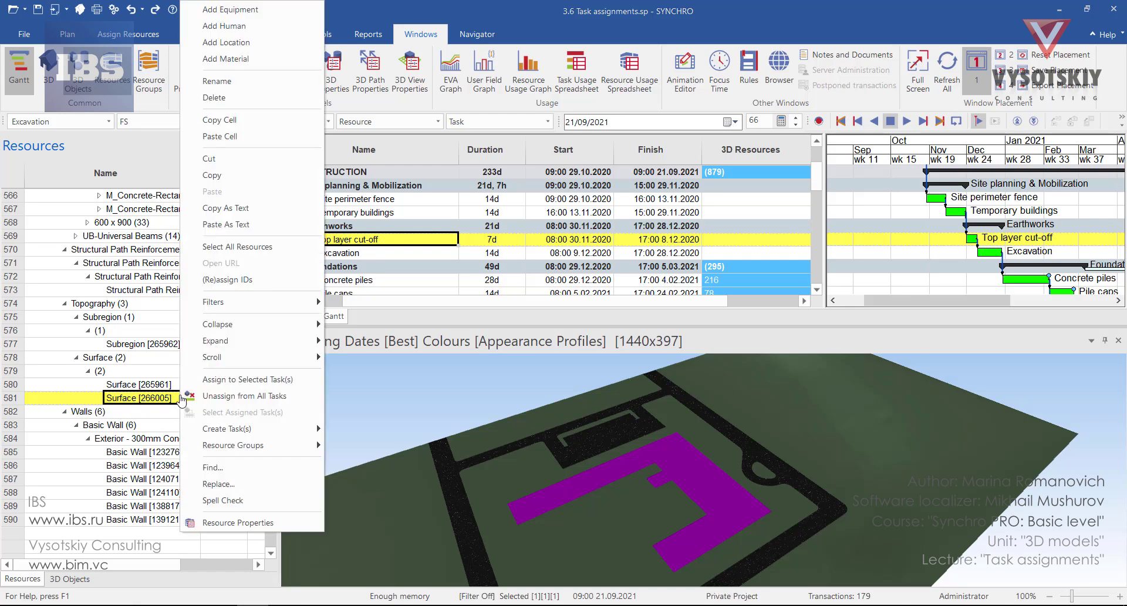
pyautogui.click(236, 380)
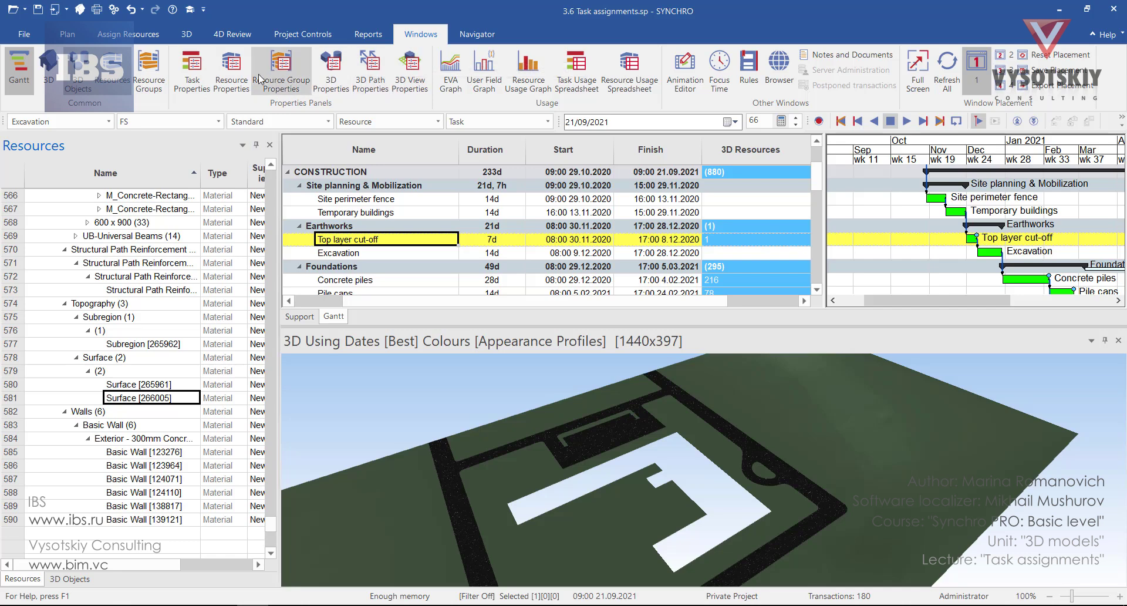
# Open the Task Properties of Top layer cut-off and unassign all resources from its assigned materials
pyautogui.click(206, 87)
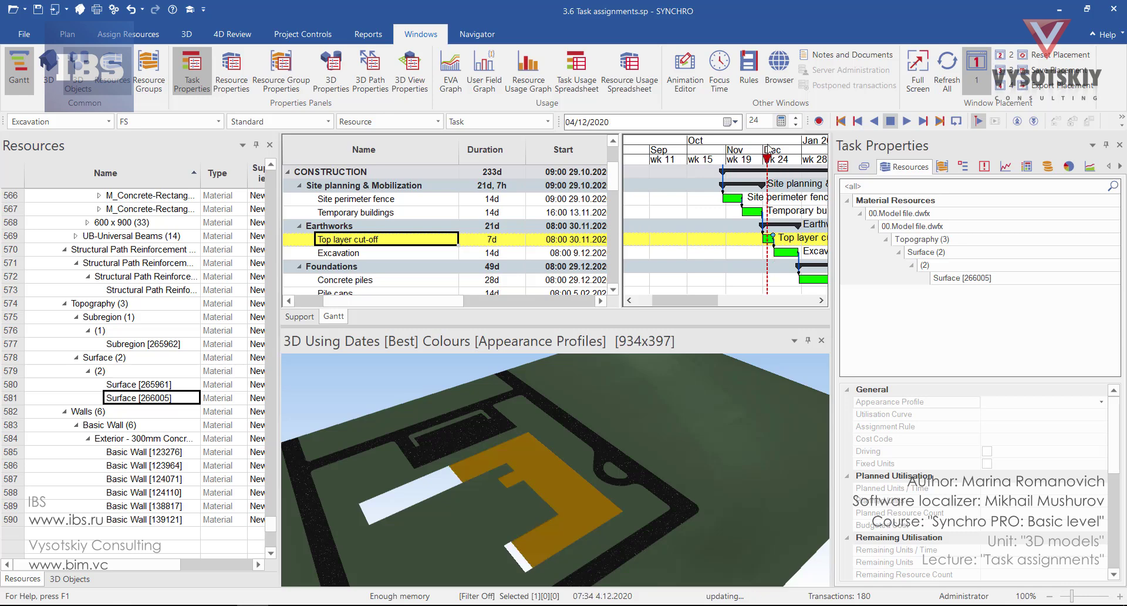
pyautogui.click(985, 280)
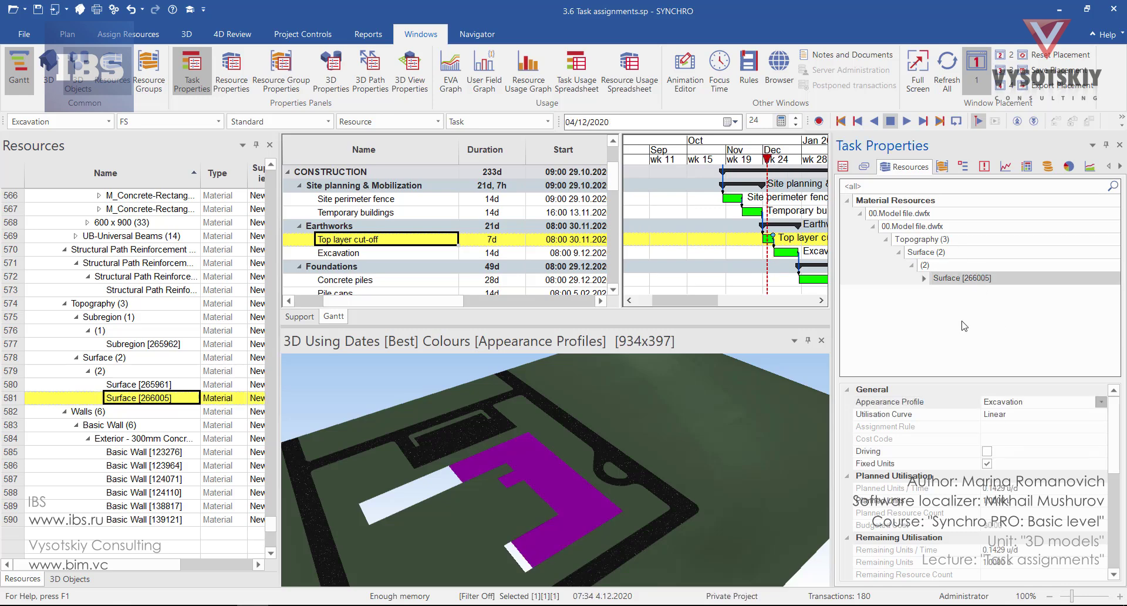
pyautogui.rightClick(957, 279)
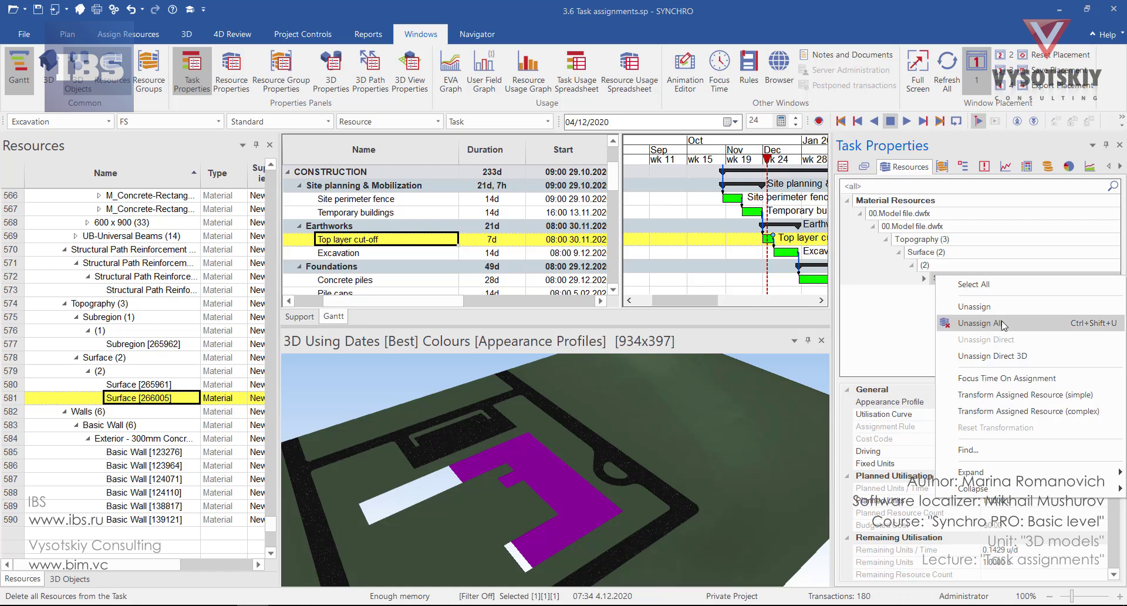
pyautogui.click(979, 323)
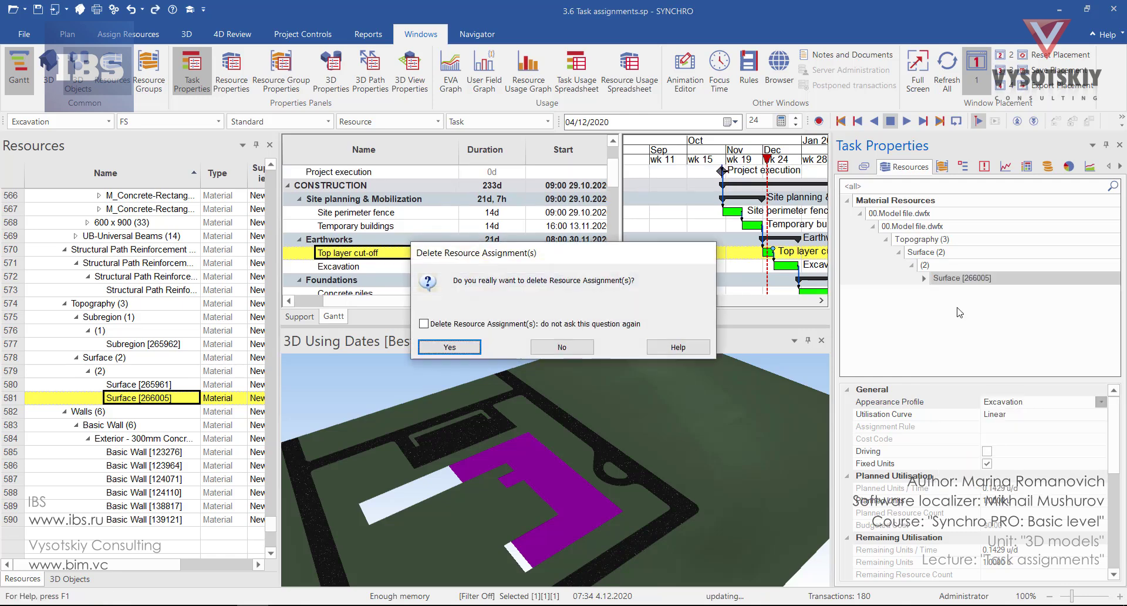
pyautogui.press('Return')
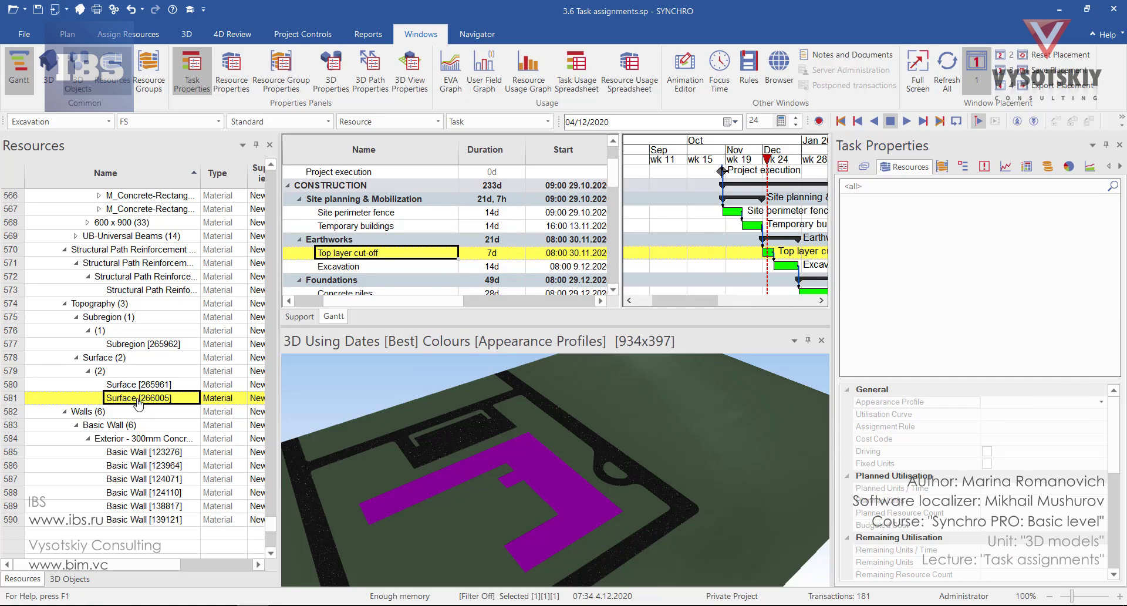
# Assign Surface [266005] from the Resources list directly onto the Top layer cut-off task and show its assigned tasks in the Resource Properties
pyautogui.moveTo(139, 399); pyautogui.dragTo(350, 256)
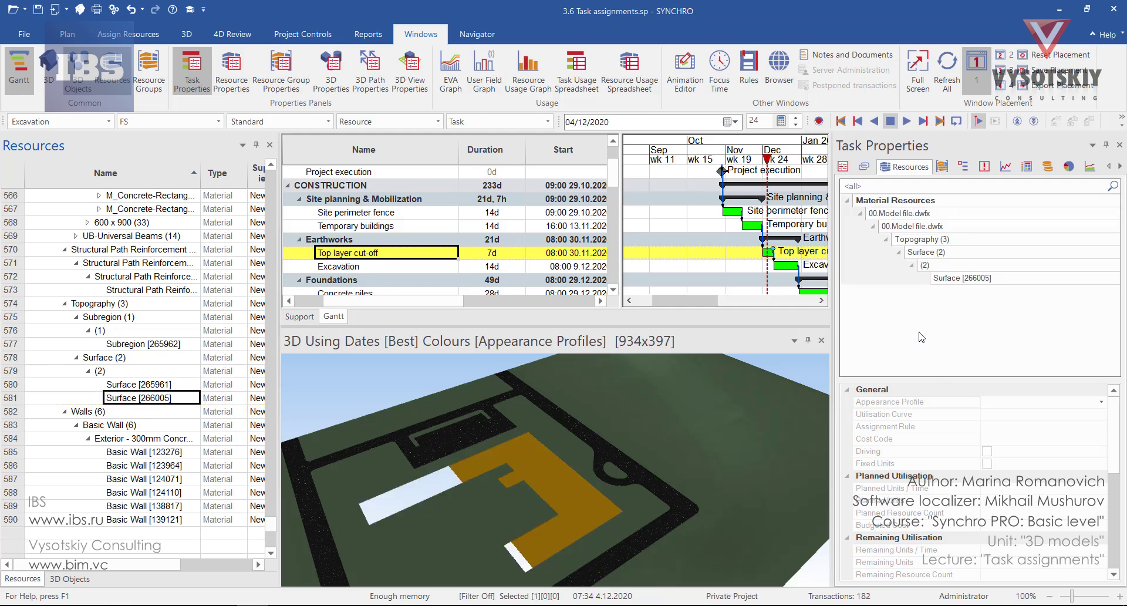
pyautogui.click(190, 400)
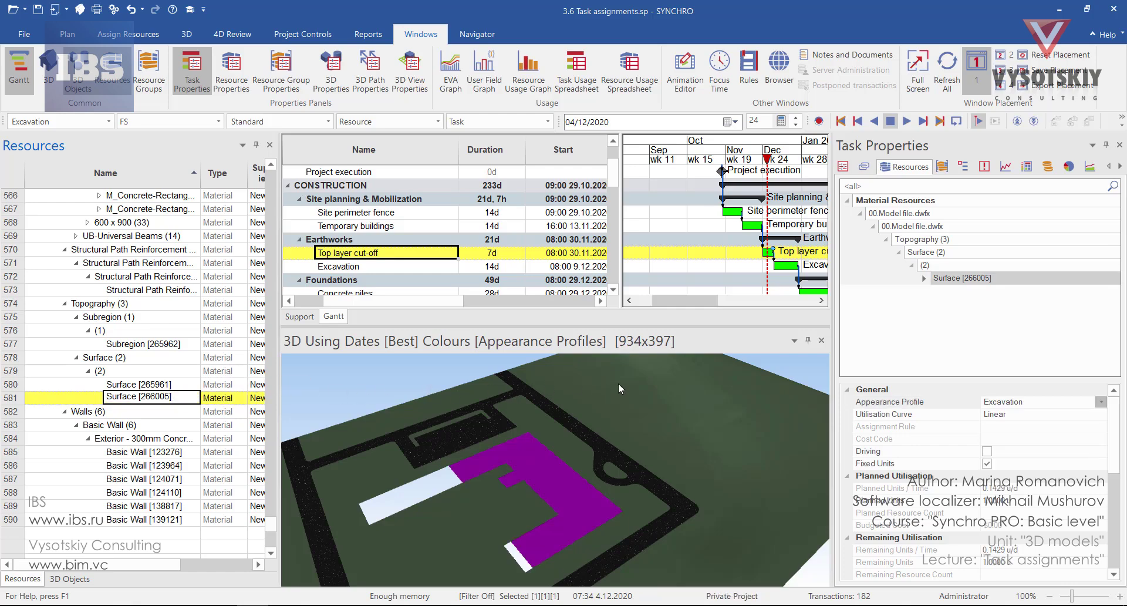
pyautogui.click(237, 89)
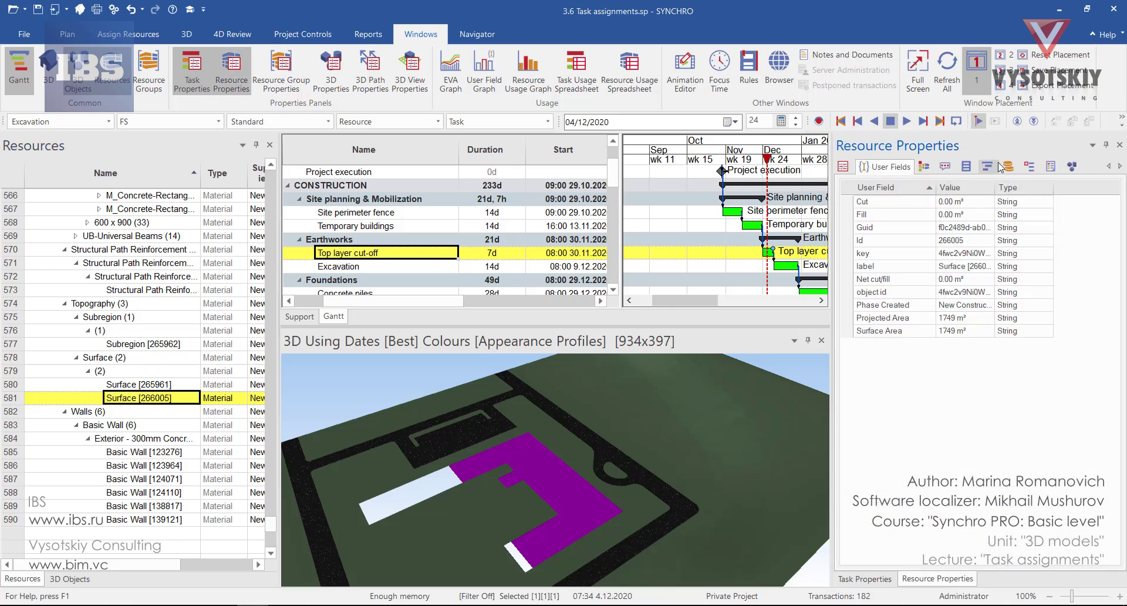
pyautogui.click(988, 167)
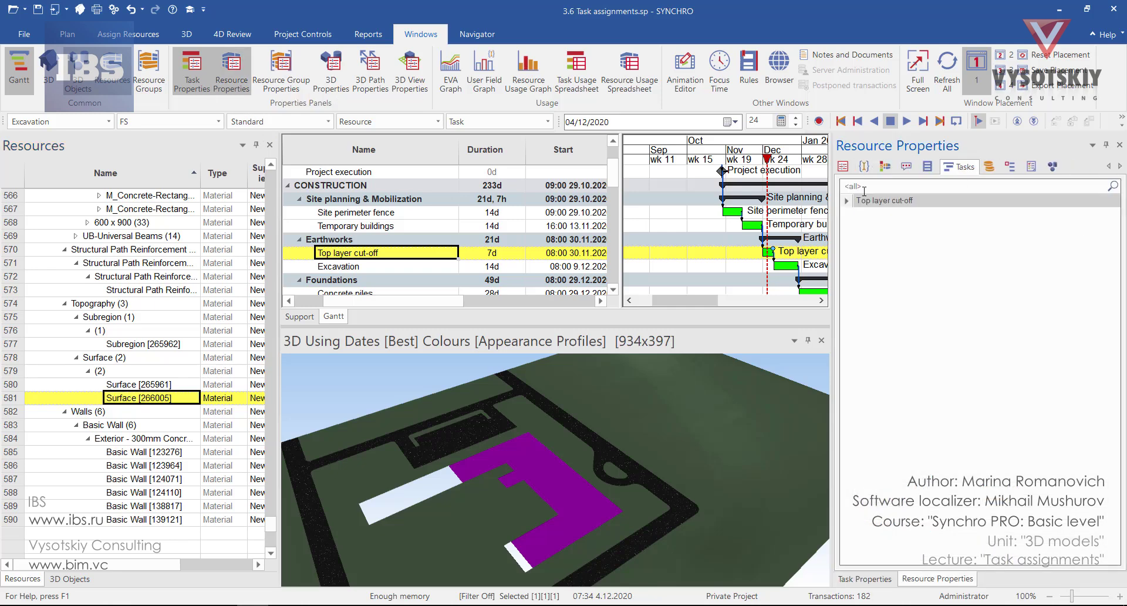
pyautogui.click(848, 200)
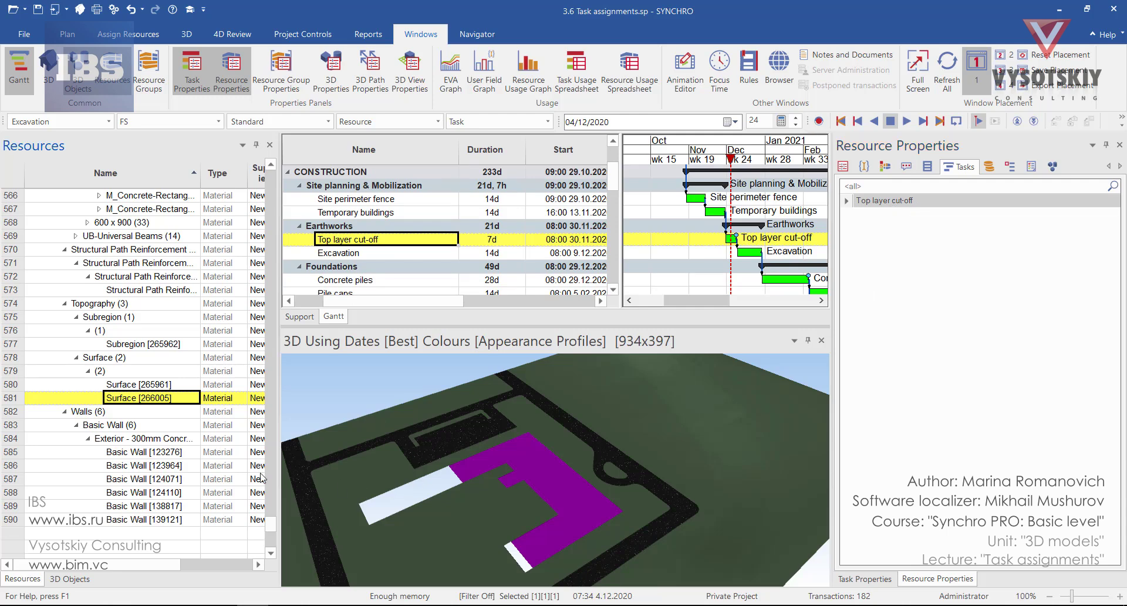
# Show the assigned surface in the 3D Objects list, then deselect all objects in the 3D view
pyautogui.click(140, 401)
pyautogui.click(74, 579)
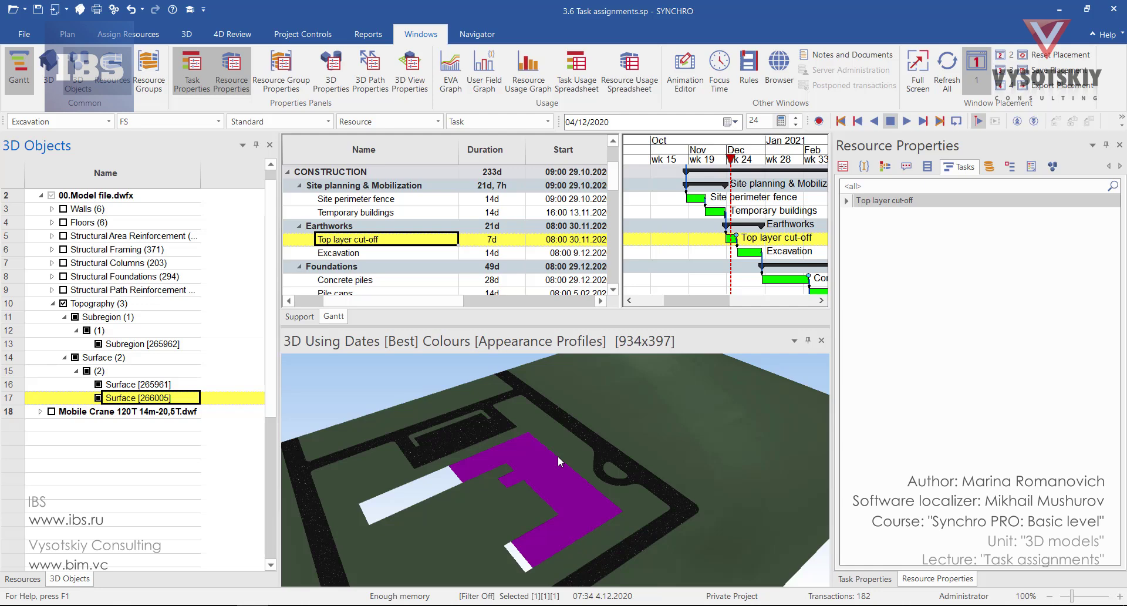
pyautogui.rightClick(364, 391)
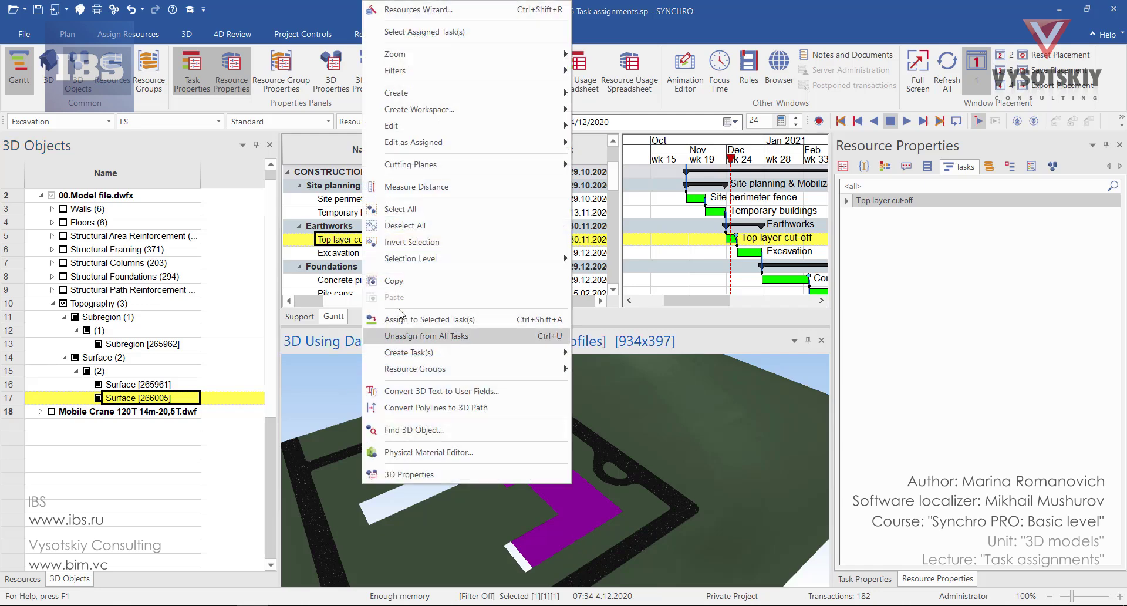
pyautogui.click(427, 227)
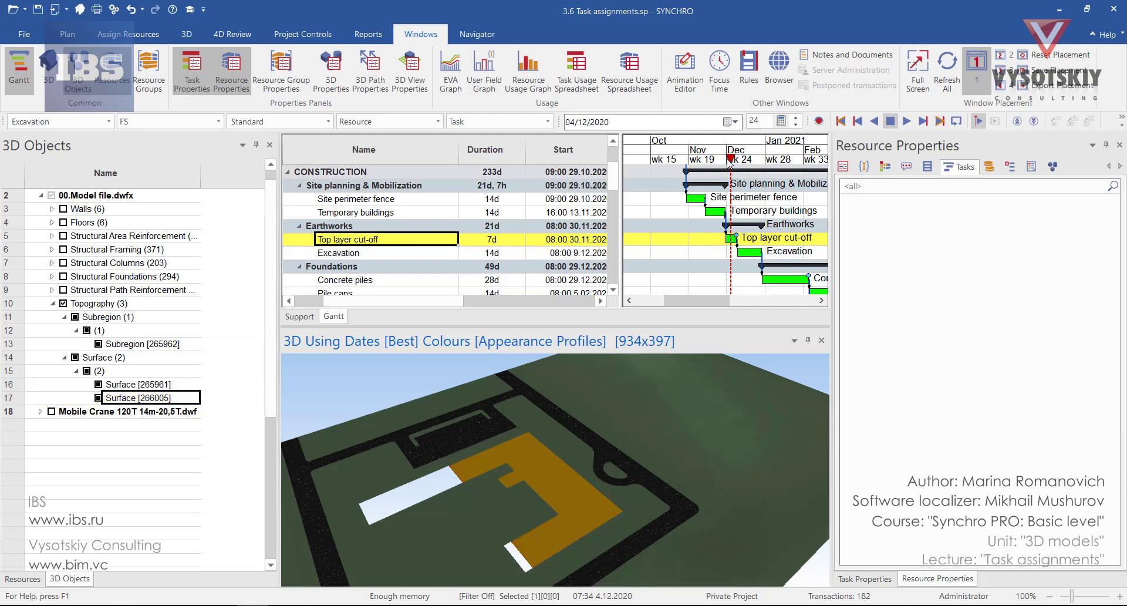
# Check the footprint surface's appearance before, during and after Top layer cut-off by moving the focus time to 25 November, 2 December and 14 December 2020
pyautogui.moveTo(731, 157); pyautogui.dragTo(723, 160)
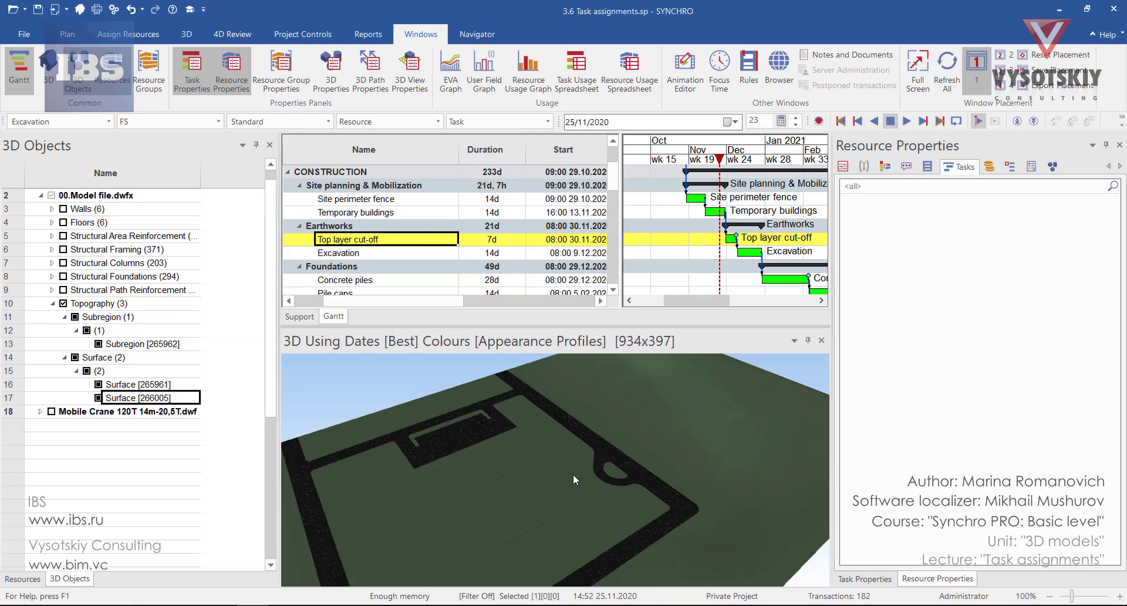
pyautogui.click(559, 488)
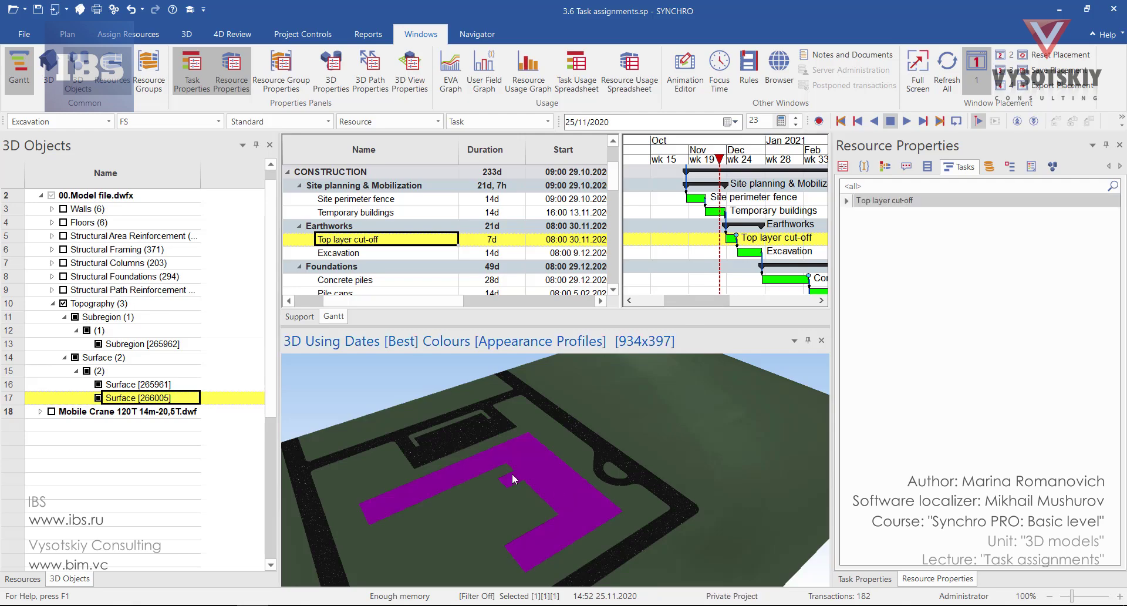
pyautogui.keyDown('ctrl'); pyautogui.click(532, 467); pyautogui.keyUp('ctrl')
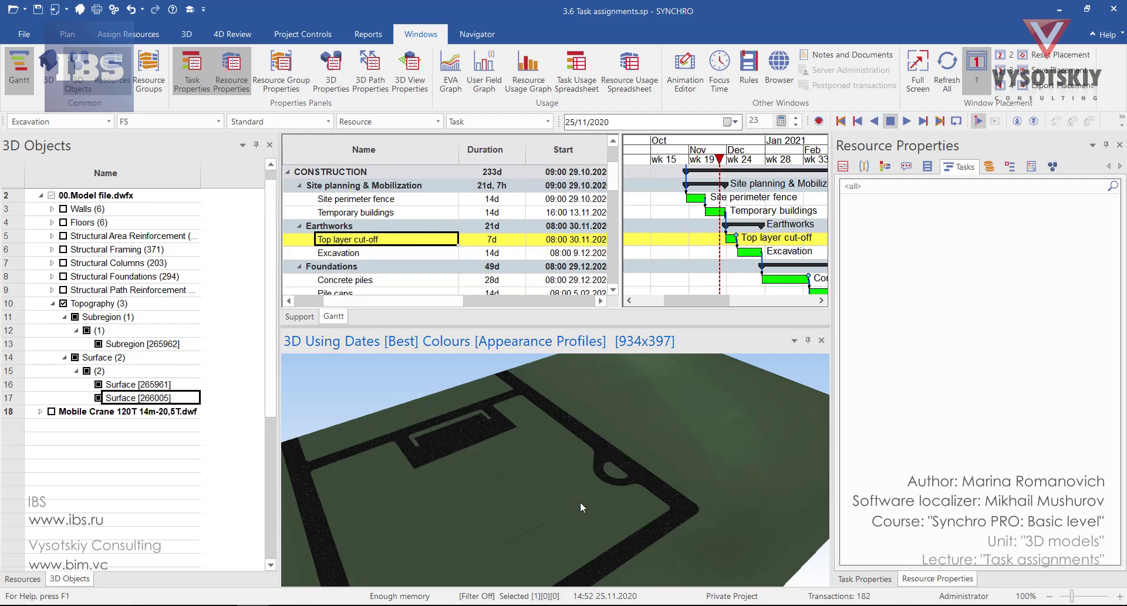
pyautogui.moveTo(720, 159); pyautogui.dragTo(730, 160)
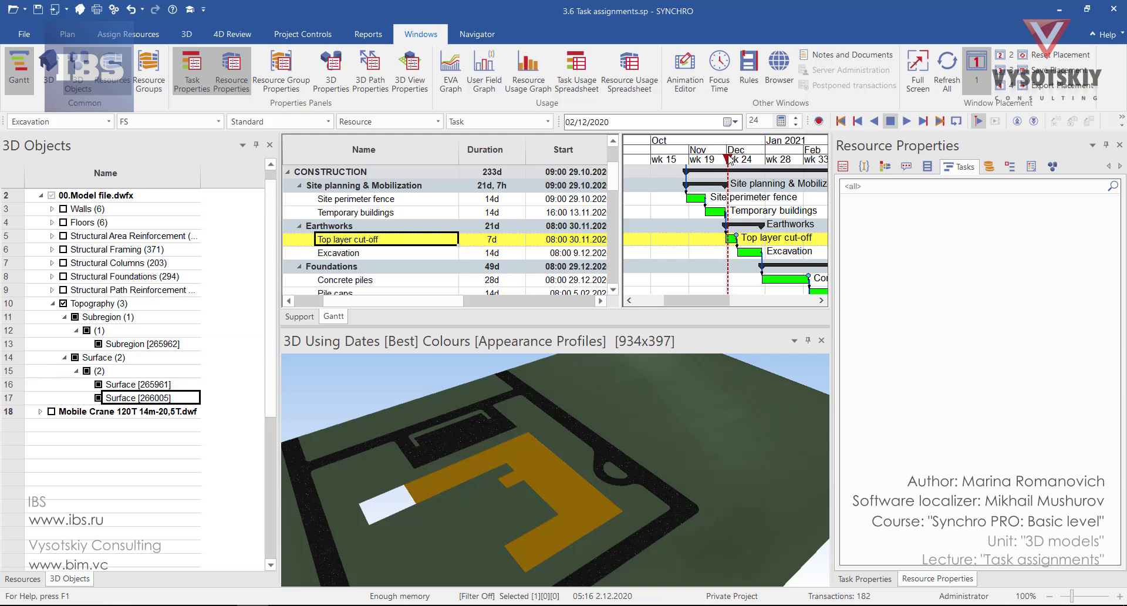
pyautogui.moveTo(729, 160); pyautogui.dragTo(745, 160)
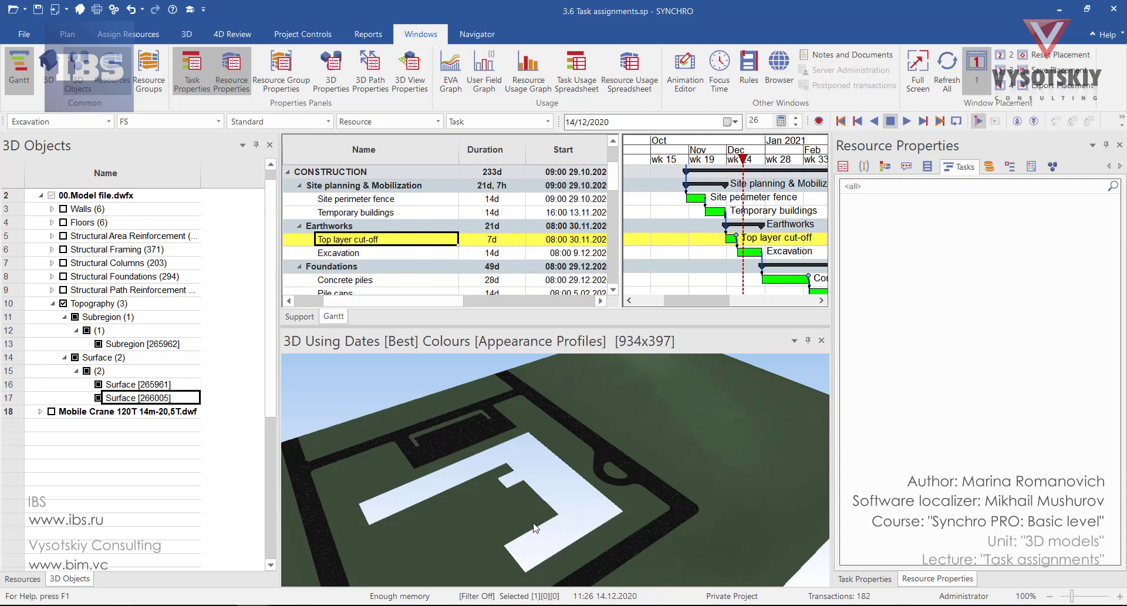
# Select the footprint surface and move the Gantt focus time to 3 December 2020, within the Top layer cut-off task
pyautogui.click(516, 481)
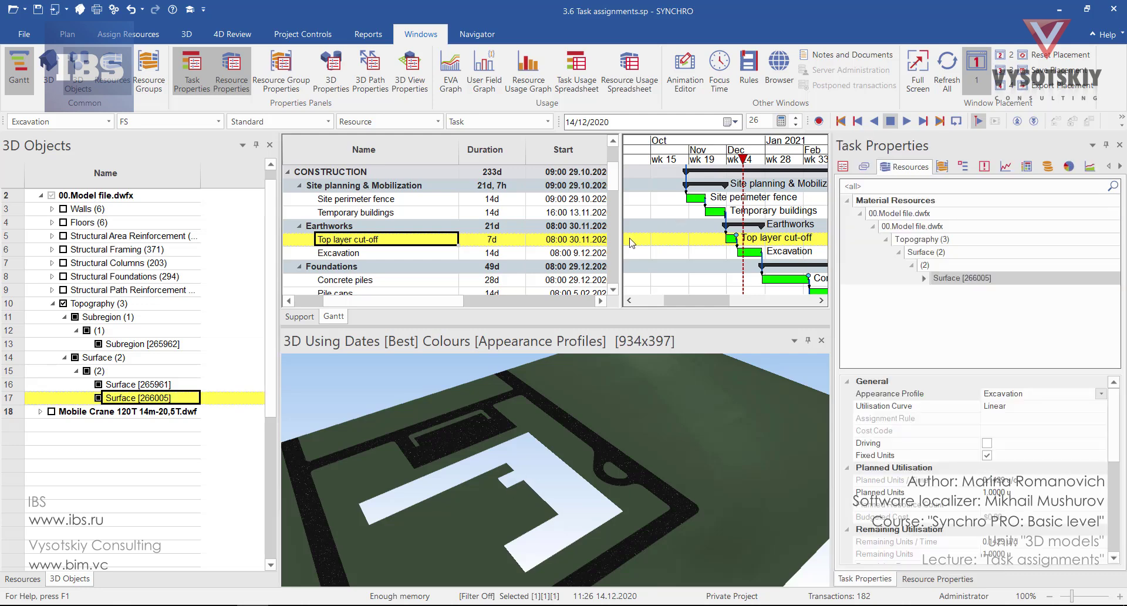
pyautogui.keyDown('ctrl'); pyautogui.scroll(3, 800, 238); pyautogui.keyUp('ctrl')
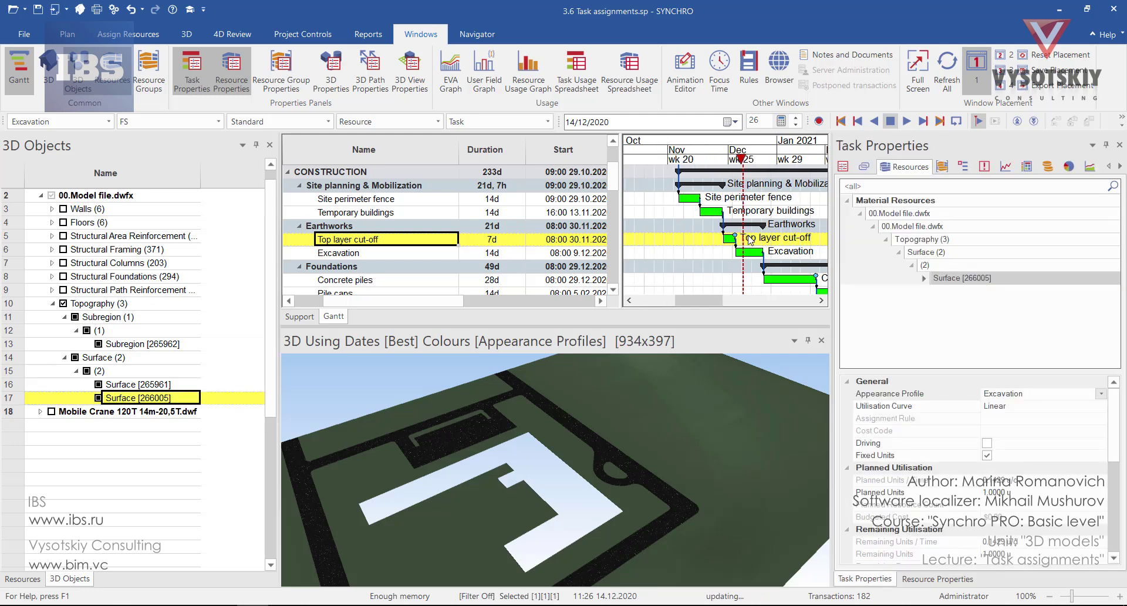
pyautogui.keyDown('ctrl'); pyautogui.scroll(-1, 799, 238); pyautogui.keyUp('ctrl')
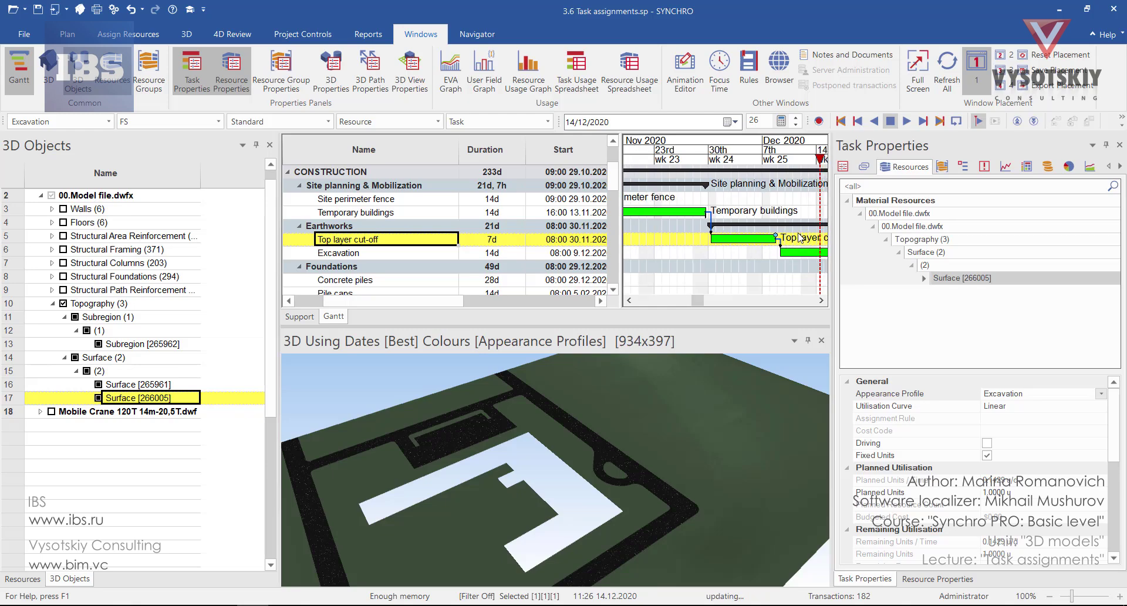
pyautogui.click(772, 159)
pyautogui.moveTo(774, 170); pyautogui.dragTo(744, 170)
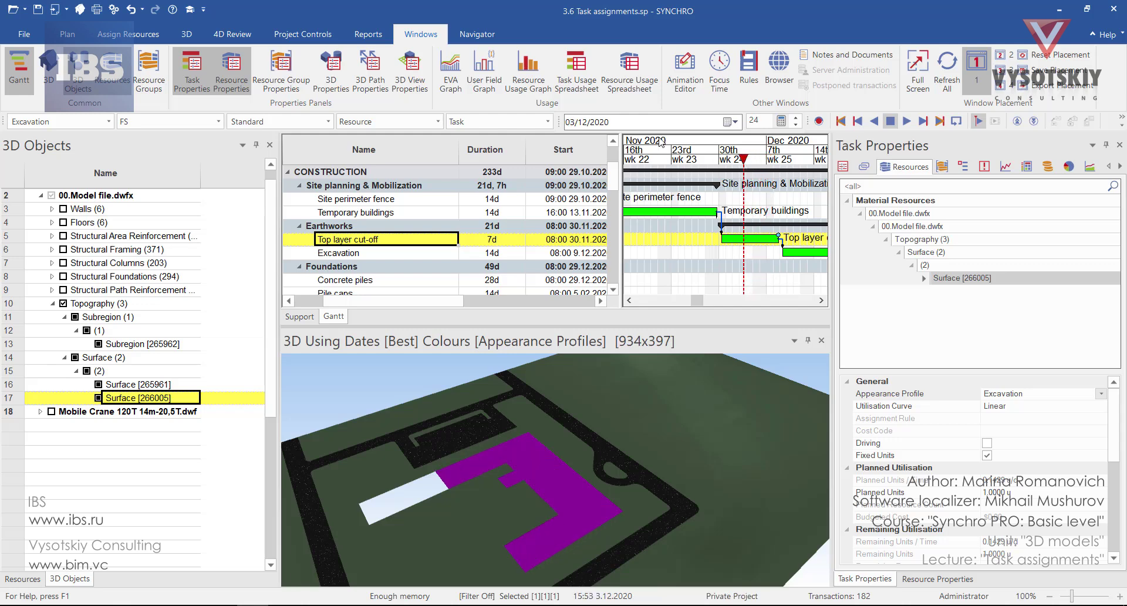
# Advance the focus date day by day through 4, 5 and 6 December 2020 using the date calendar
pyautogui.click(730, 121)
pyautogui.click(662, 170)
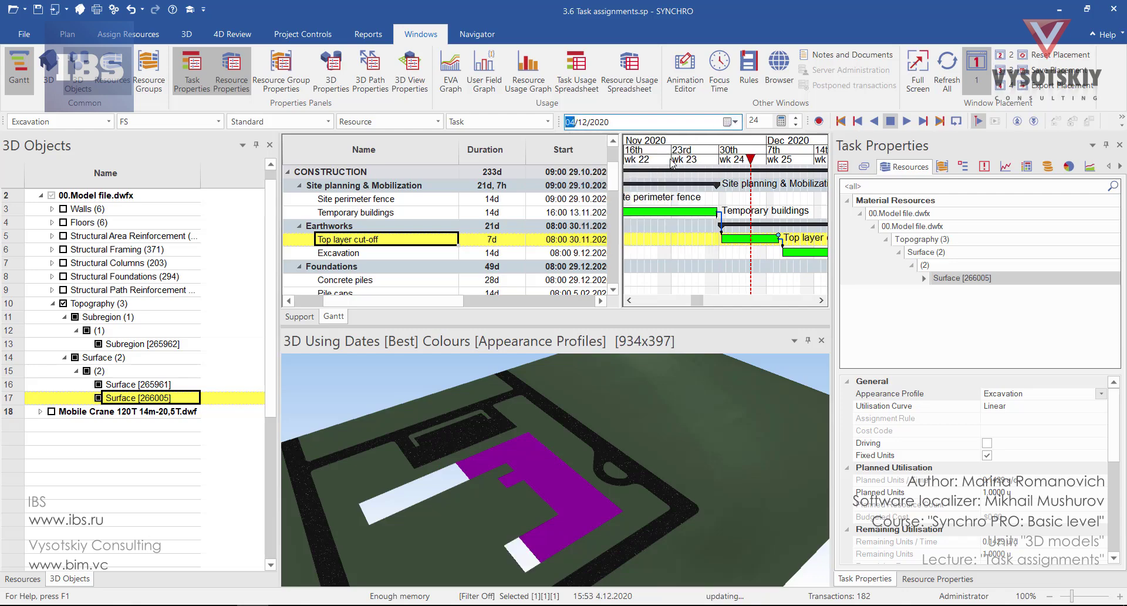
pyautogui.click(730, 121)
pyautogui.click(689, 170)
pyautogui.click(683, 170)
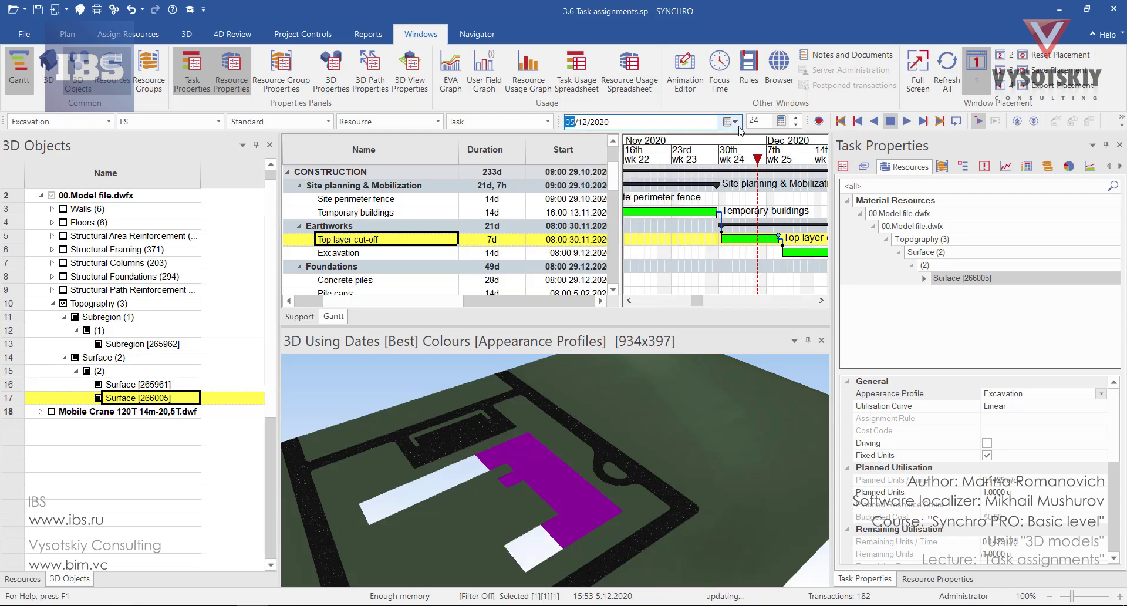
pyautogui.click(729, 121)
pyautogui.click(706, 171)
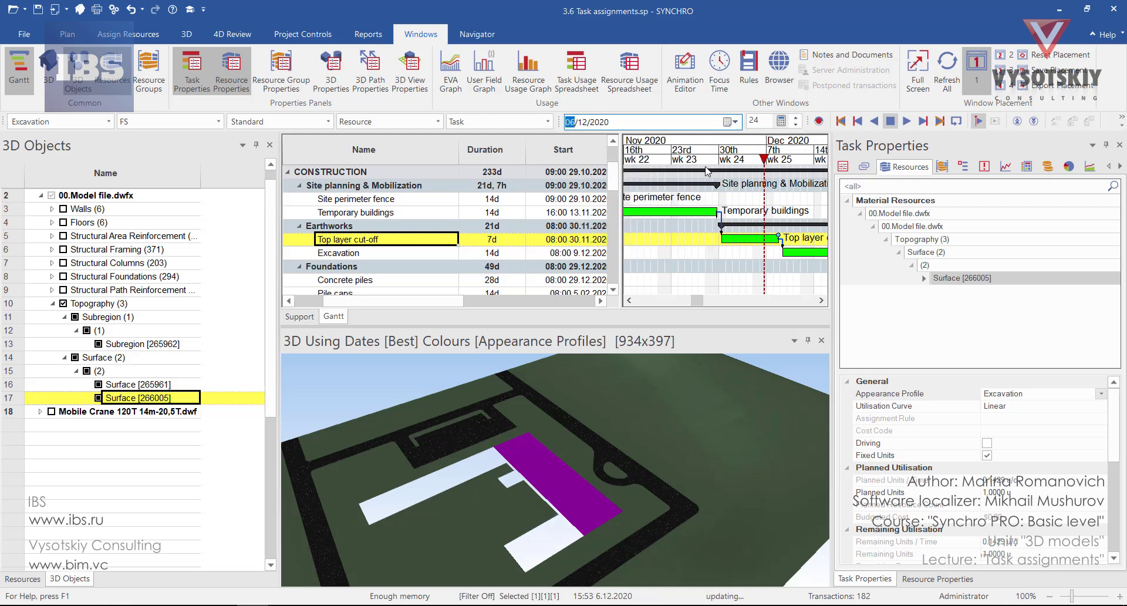
# Open the Focus Time window and step the date back to 5 December 2020
pyautogui.click(719, 76)
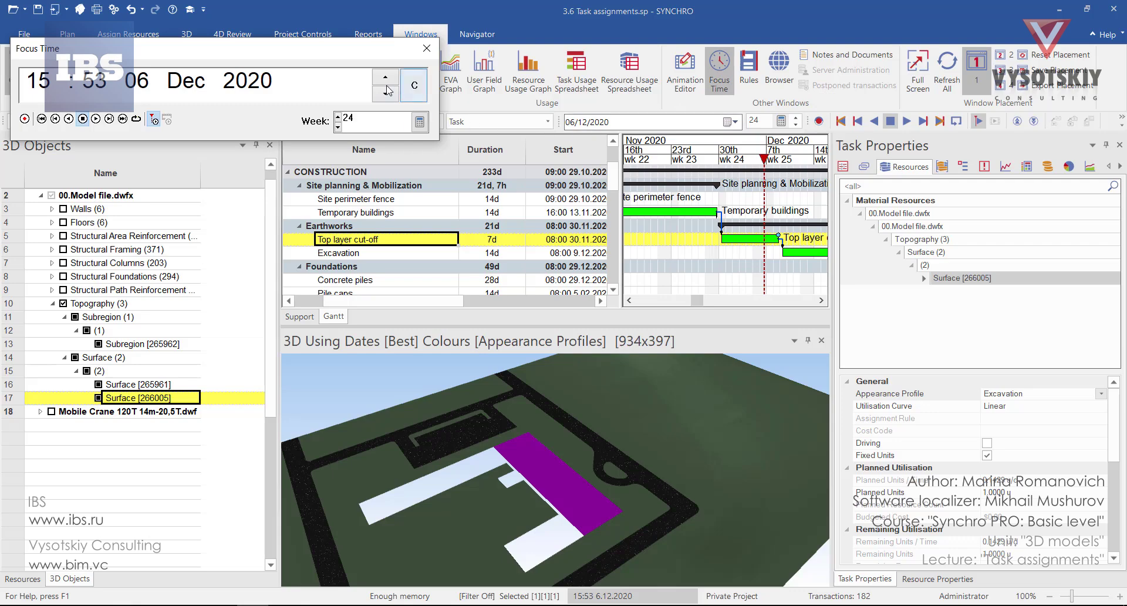
pyautogui.click(389, 94)
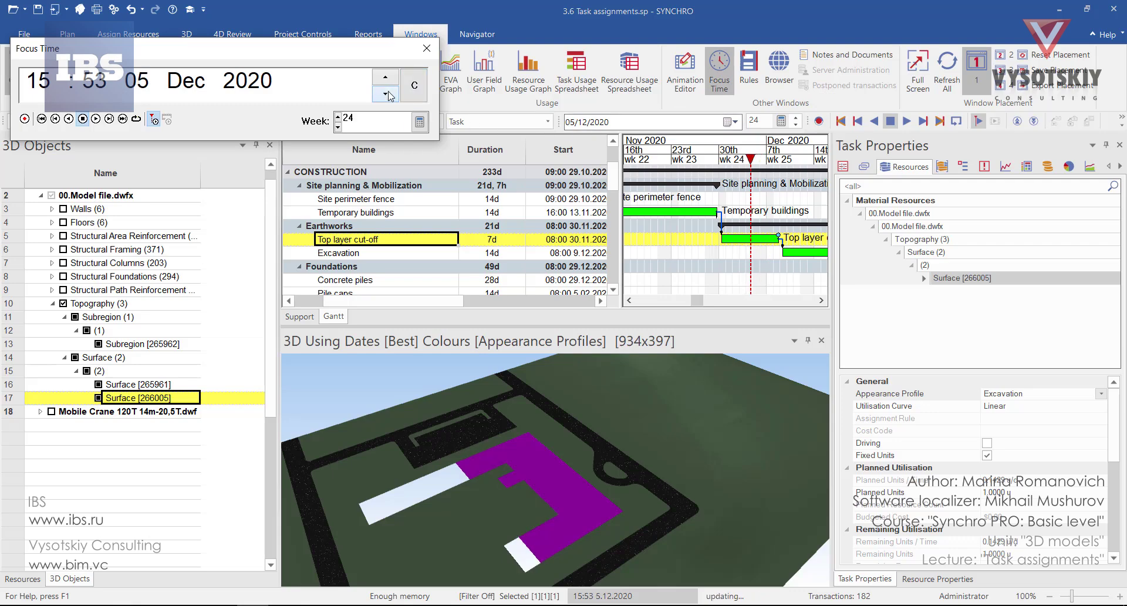